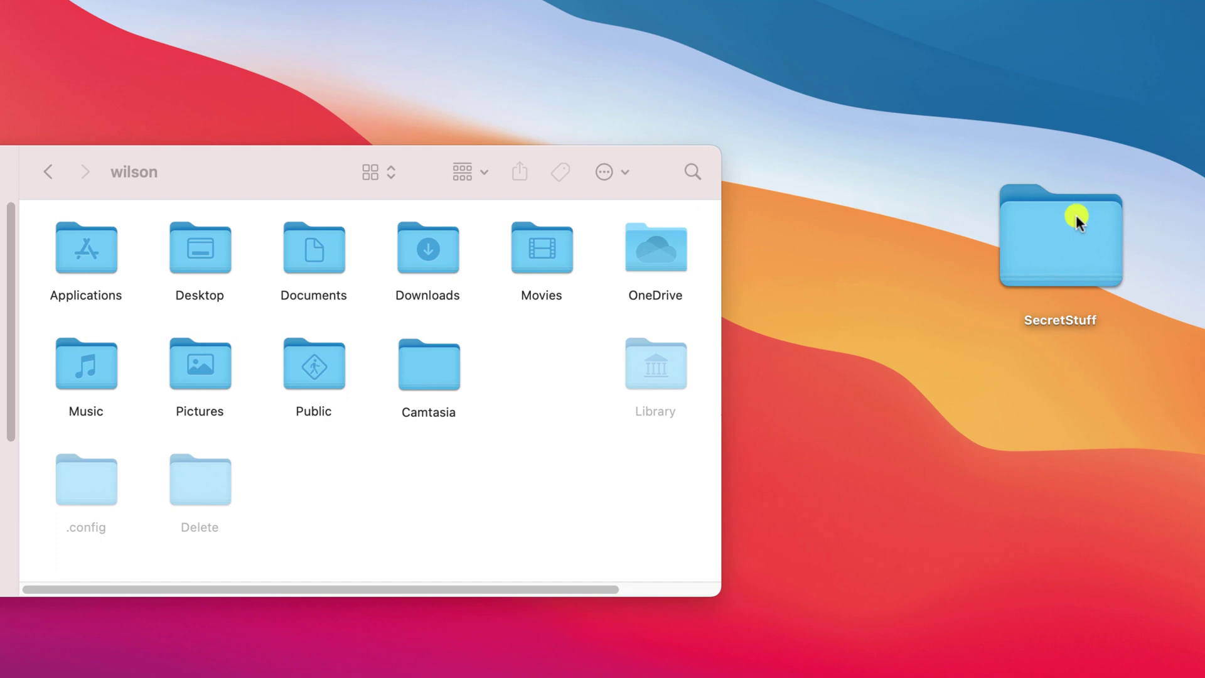
Move SecretStuff into the hidden Library folder, then open Library and scroll through its subfolders.
drag(1075, 214, 678, 378)
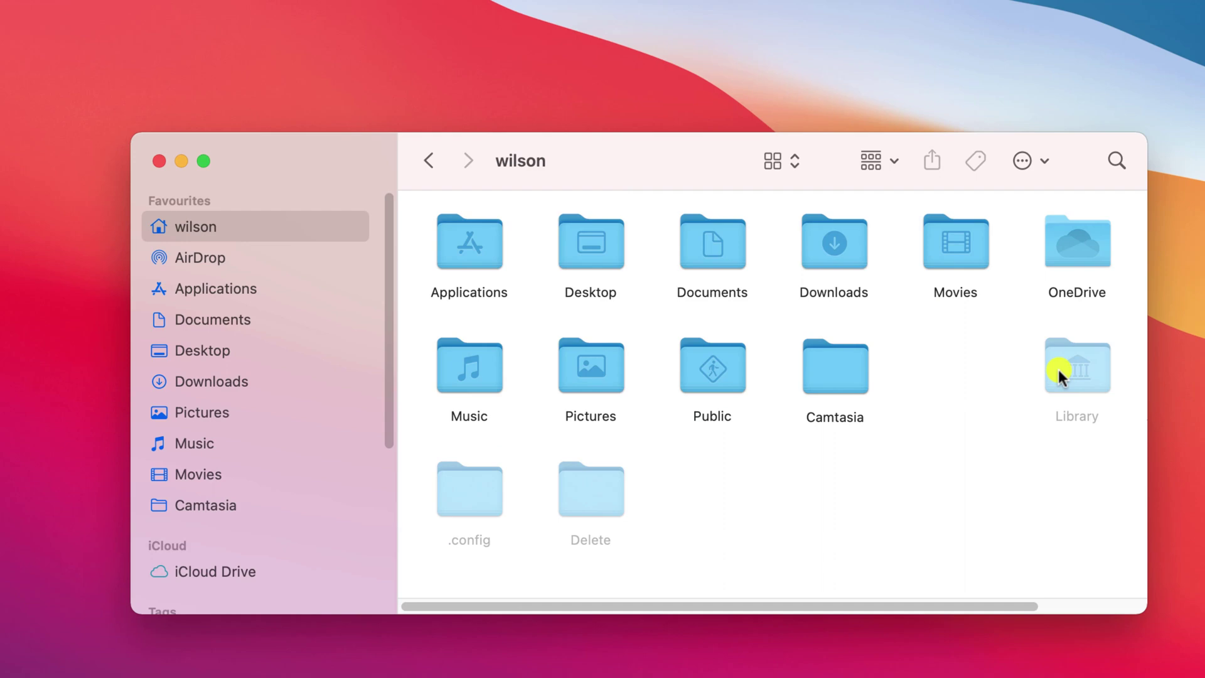
double_click(1071, 368)
scroll(1063, 370, down, 5)
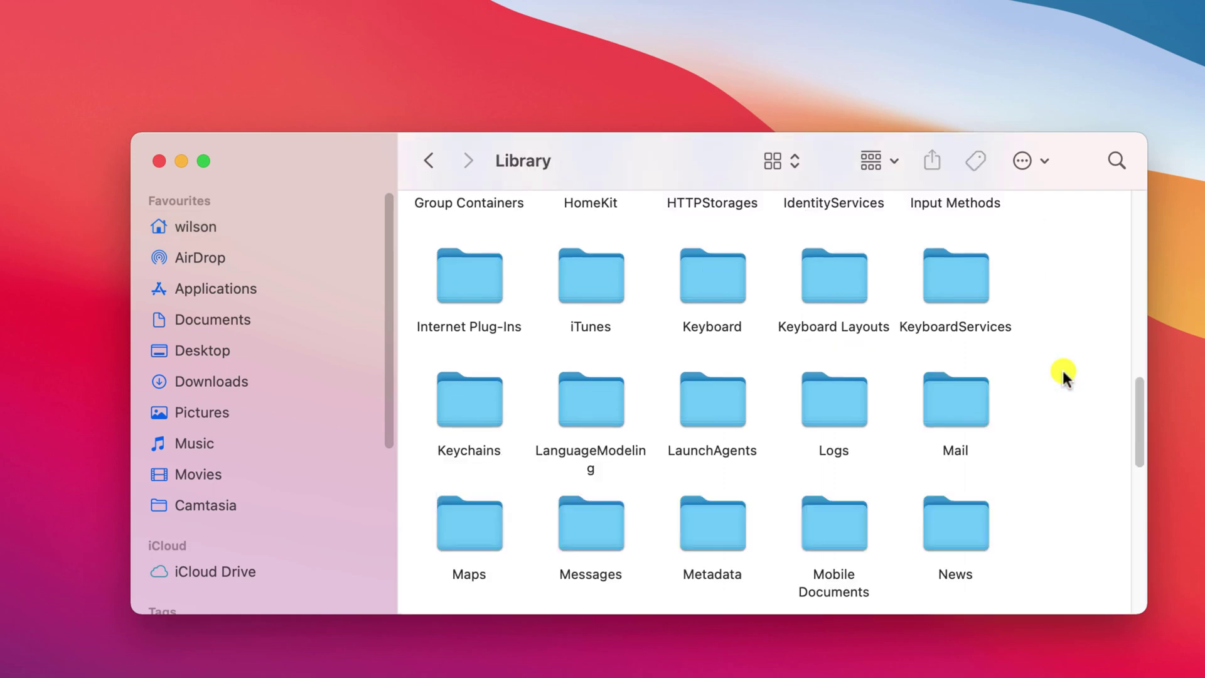
drag(1141, 404, 1144, 530)
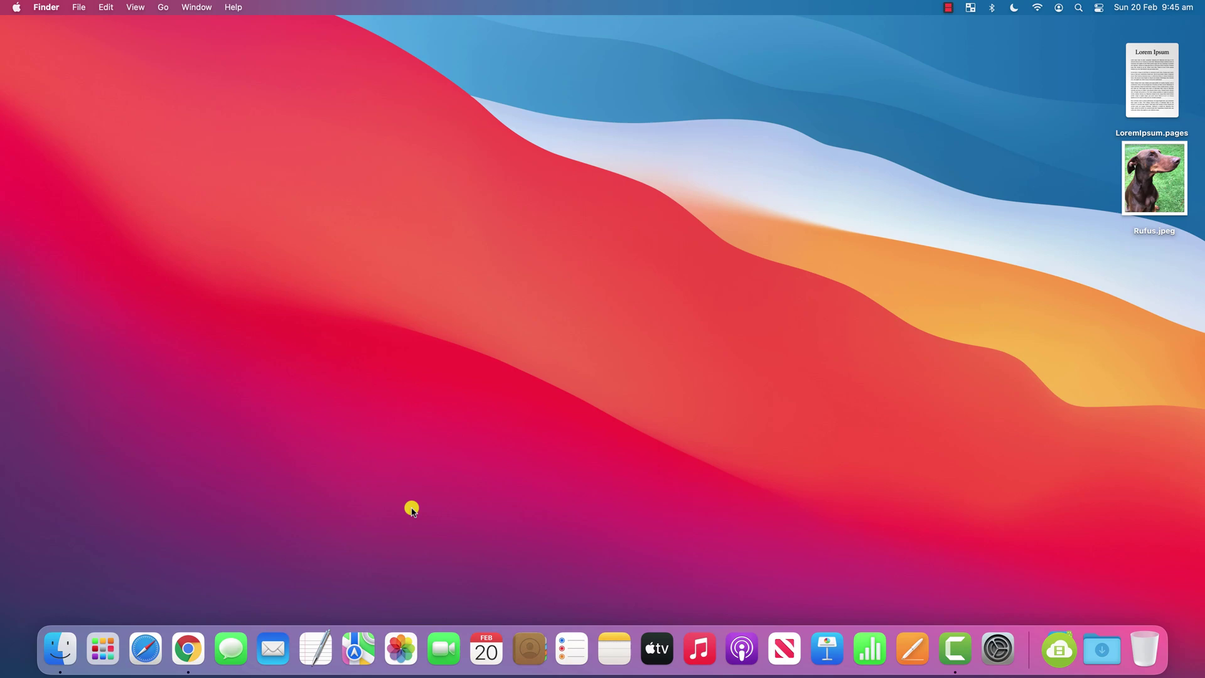
Show, then re-hide, the home folder's hidden items, and reveal Library in the Option-held Go menu.
click(60, 648)
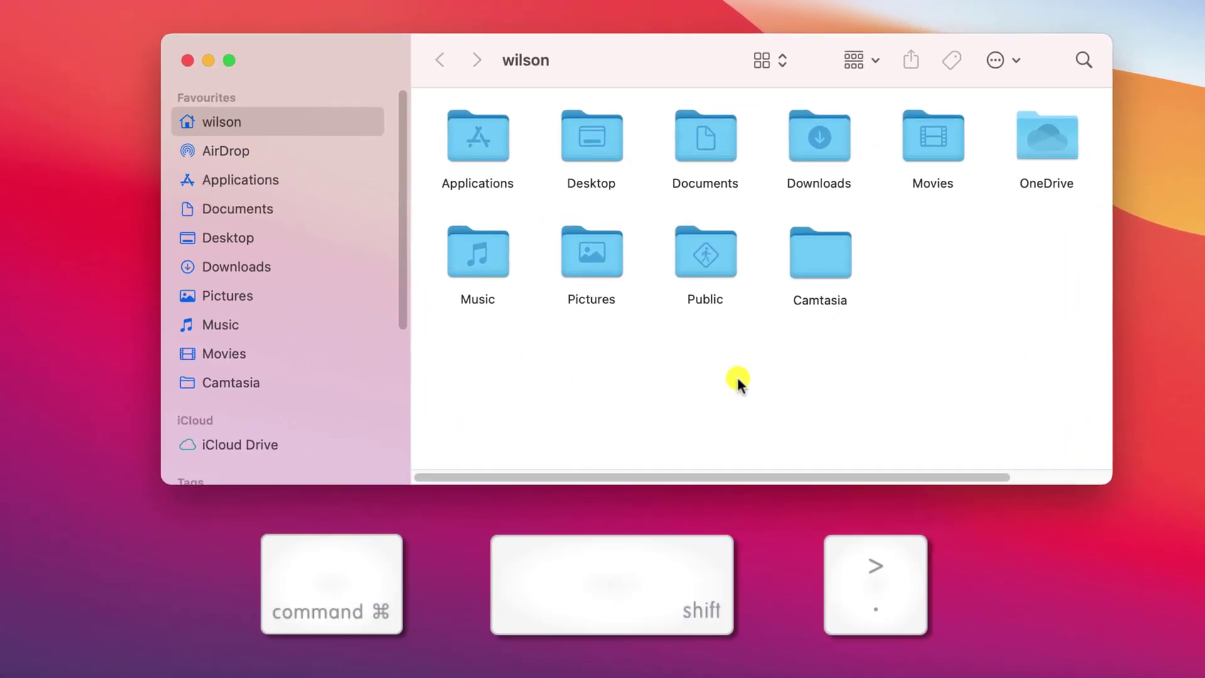
key(super+shift+period)
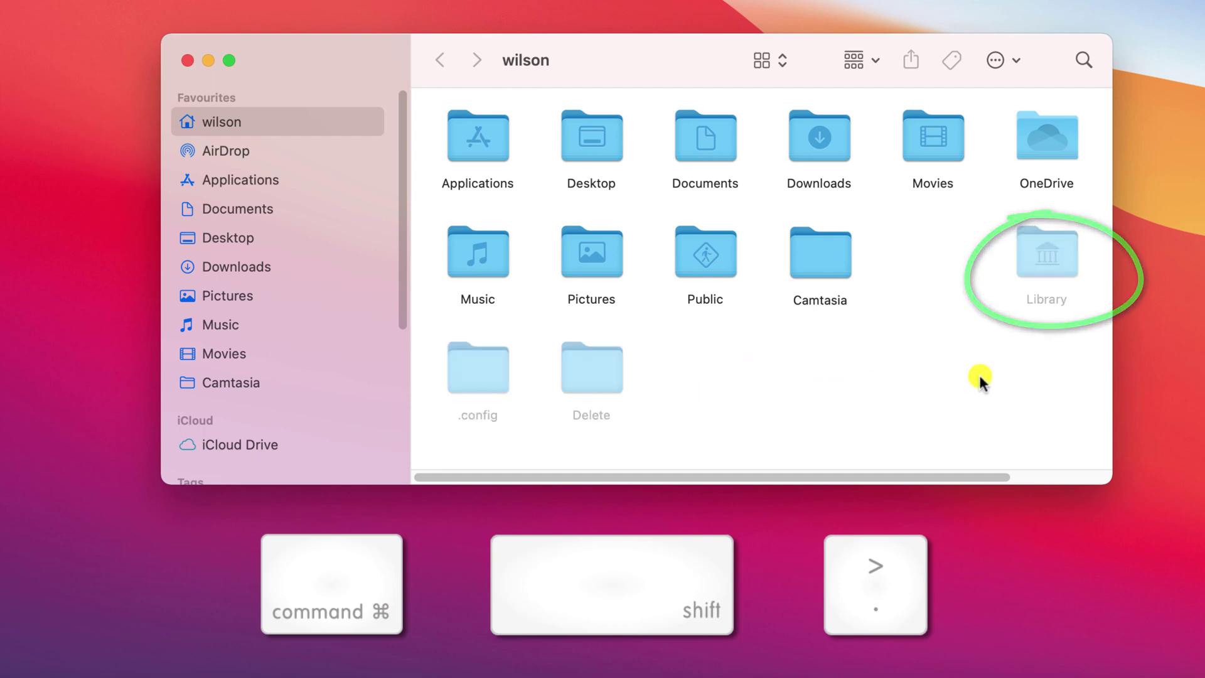
key(super+shift+period)
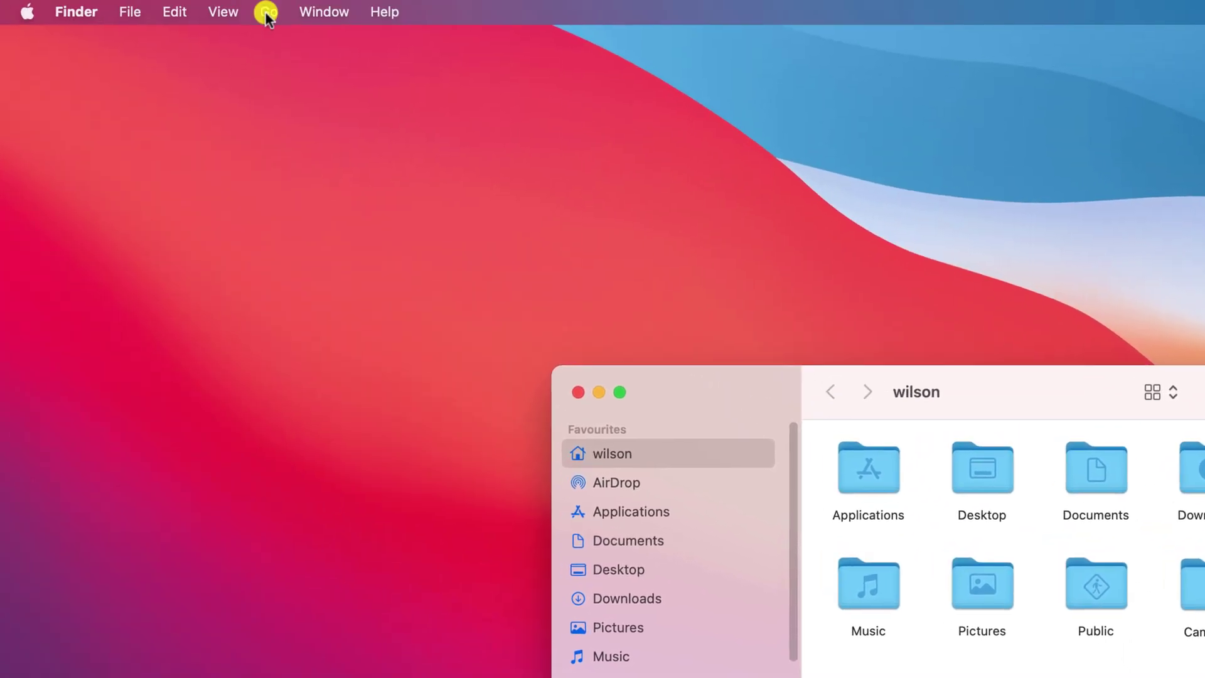
click(266, 13)
key(alt)
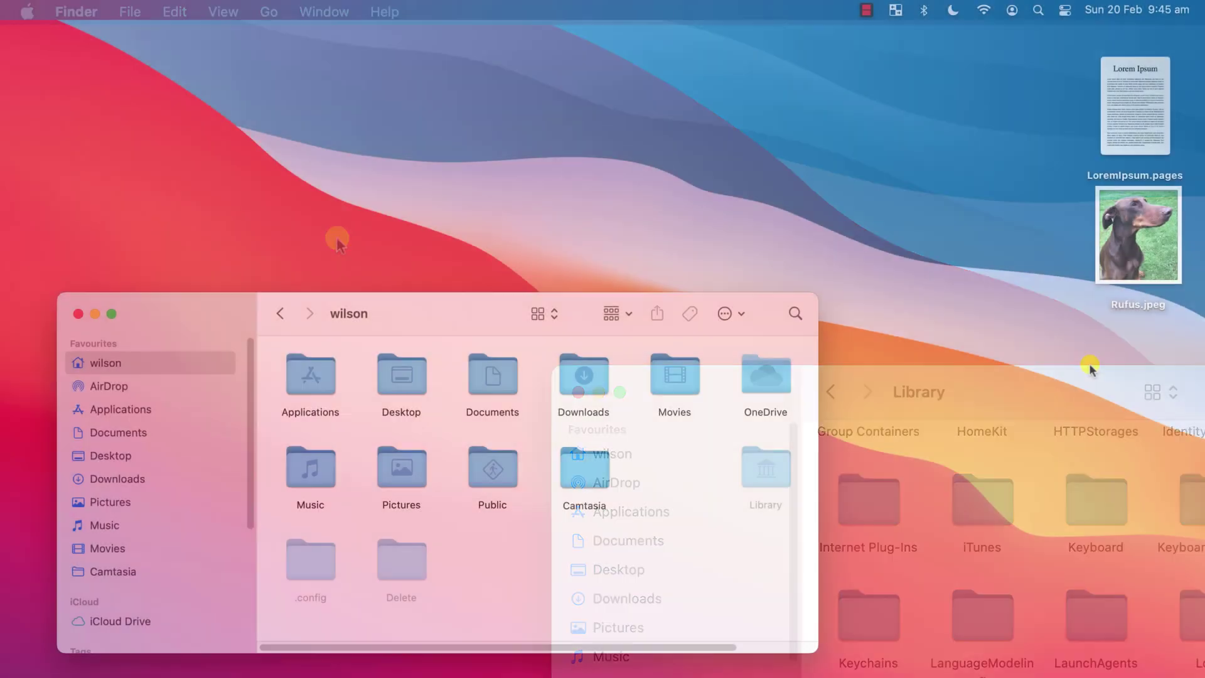
Make a desktop folder SecretStuff holding LoremIpsum.pages and Rufus.jpeg, then open the Library folder.
right_click(1089, 364)
click(1050, 372)
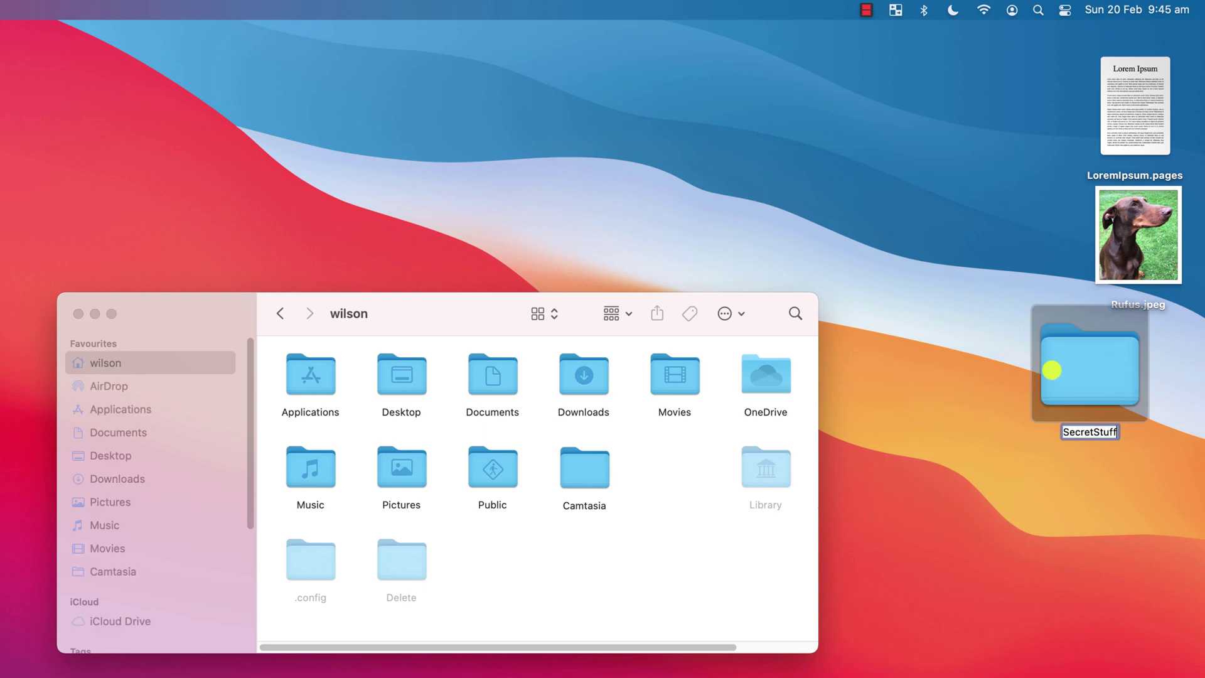
key(Return)
drag(1041, 116, 785, 483)
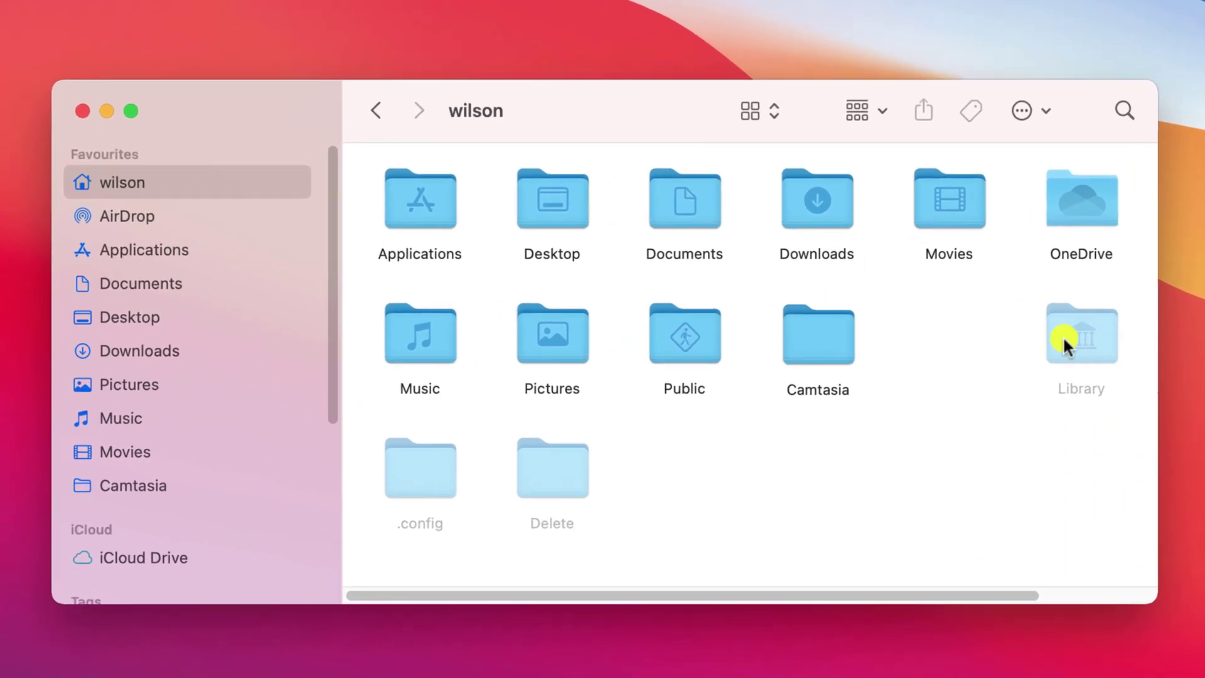
double_click(1063, 335)
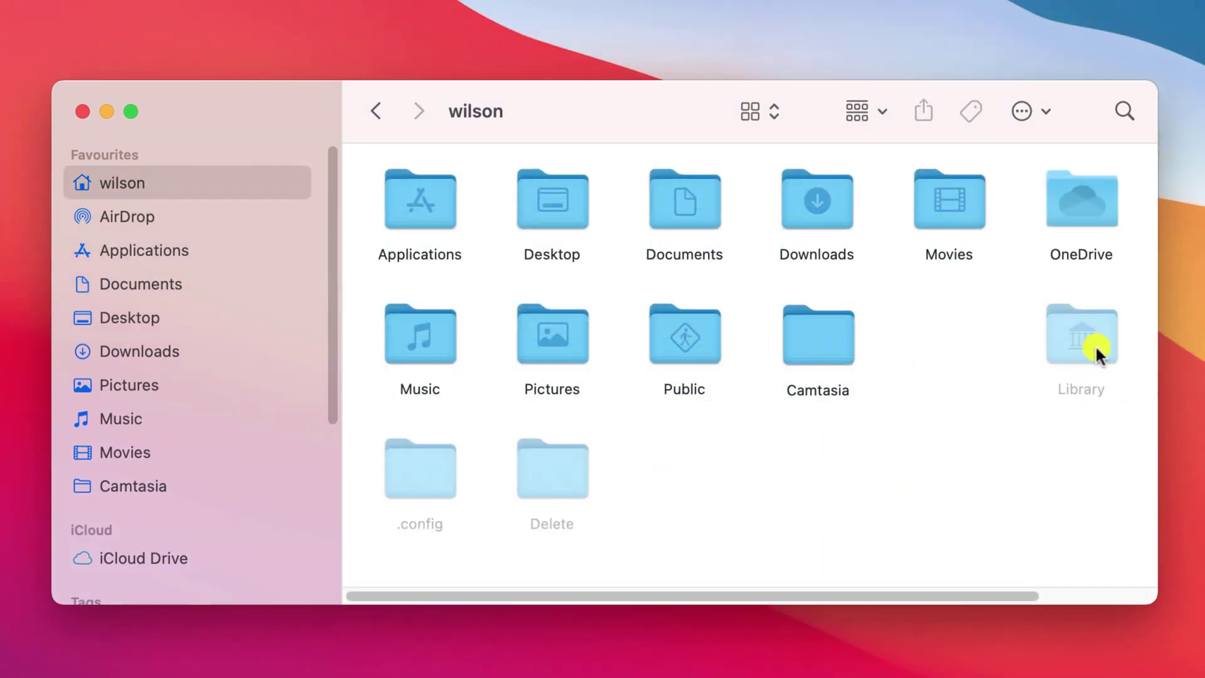
click(1089, 341)
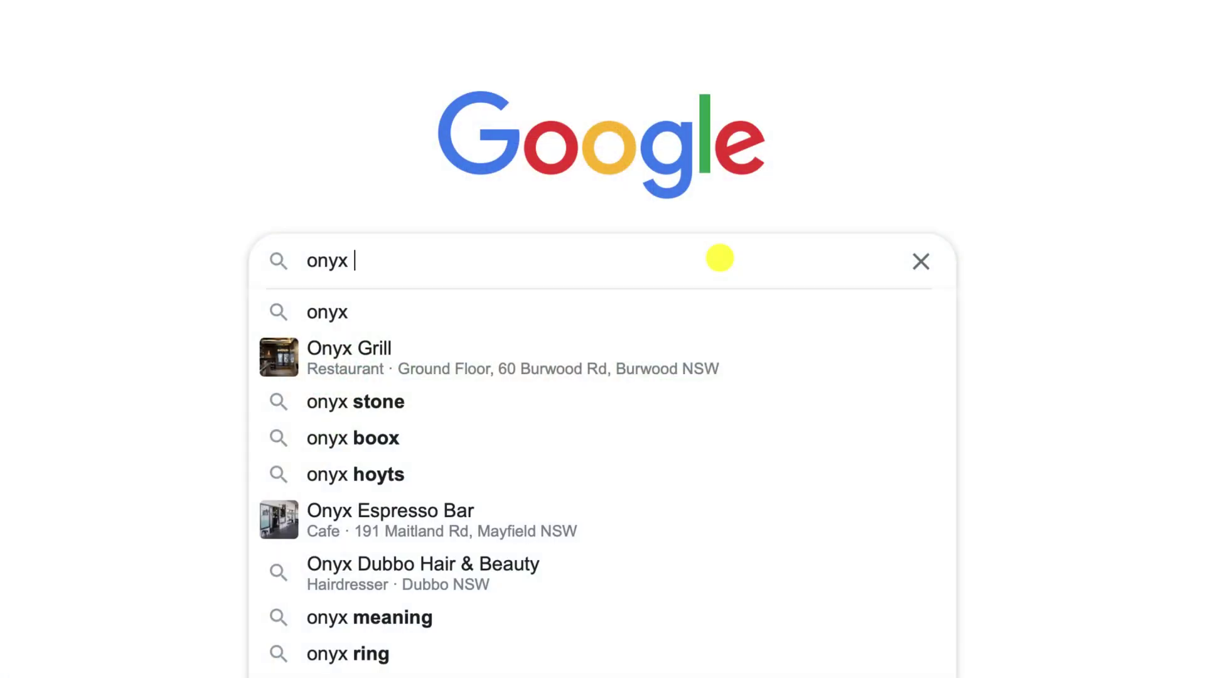
Search Google for 'onyx for mac' and download OnyX 4.1.6 (5.6 MB) from Titanium Software.
key(Return)
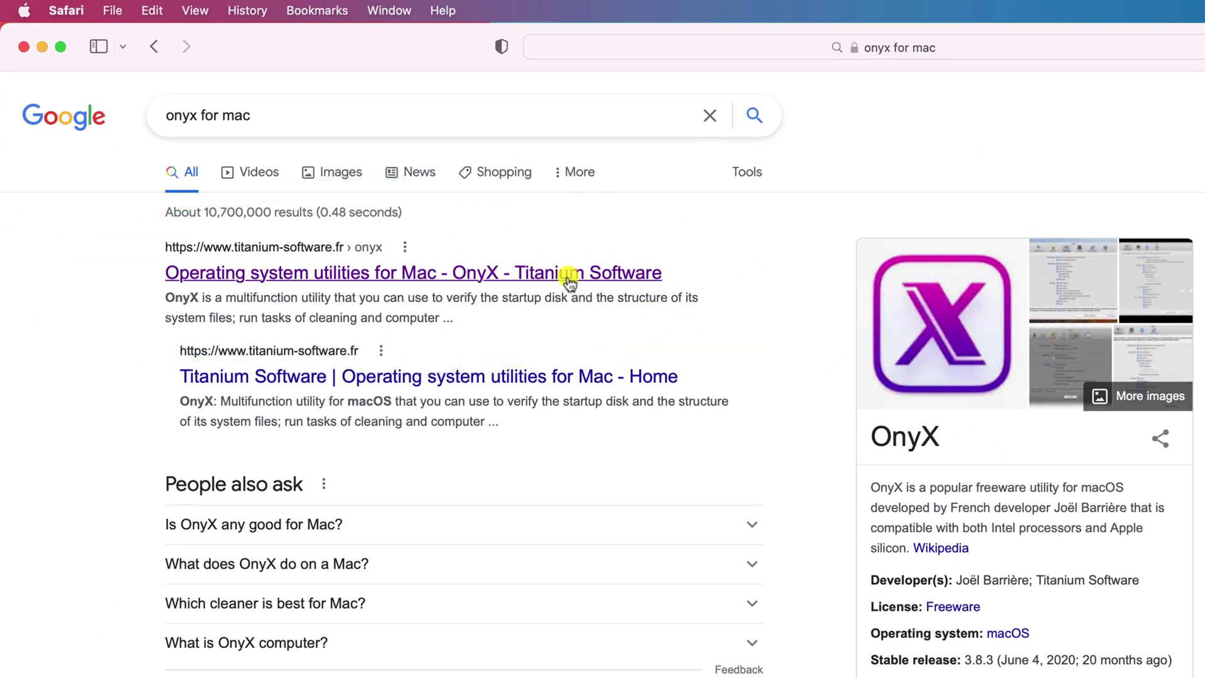
click(572, 272)
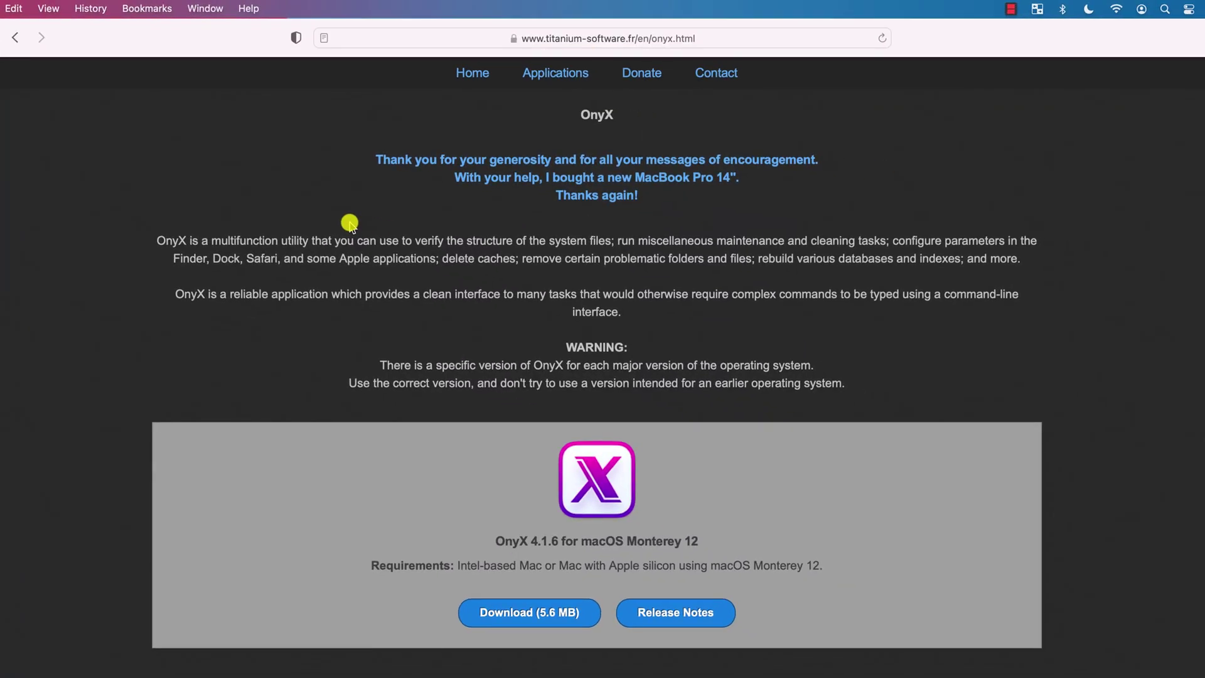
click(539, 613)
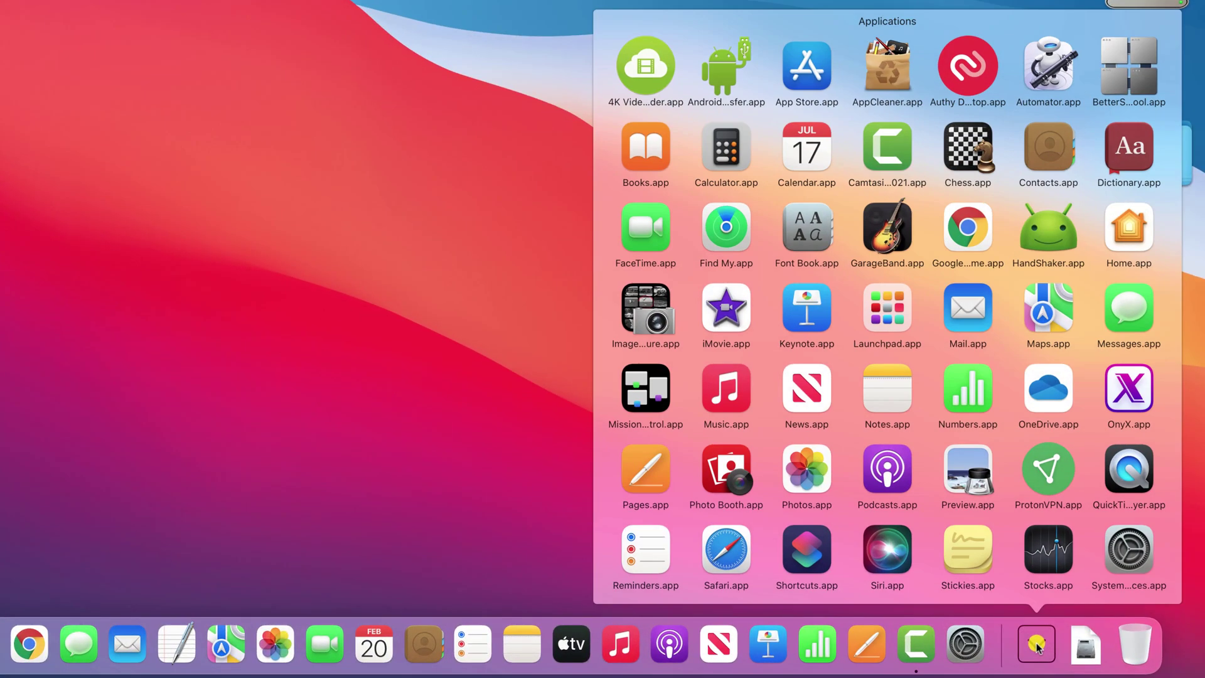
Launch OnyX.app, authenticate with the administrator password, and show the Maintenance tab.
click(1128, 395)
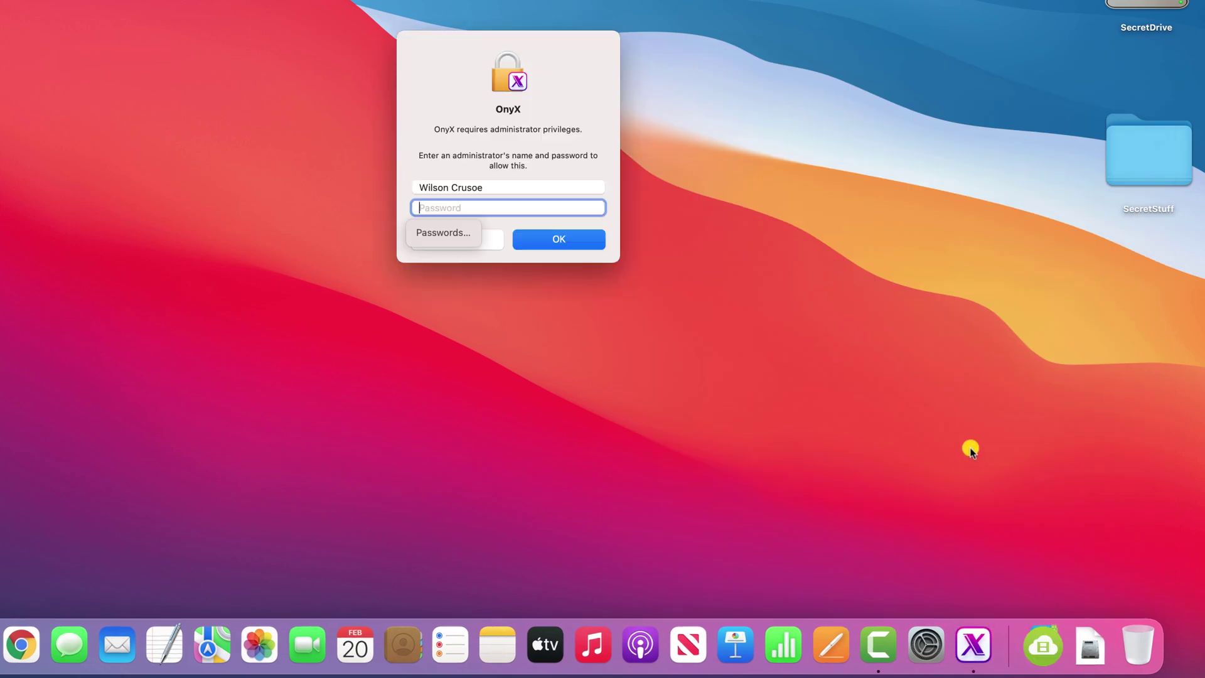
text(••••••••••)
key(Return)
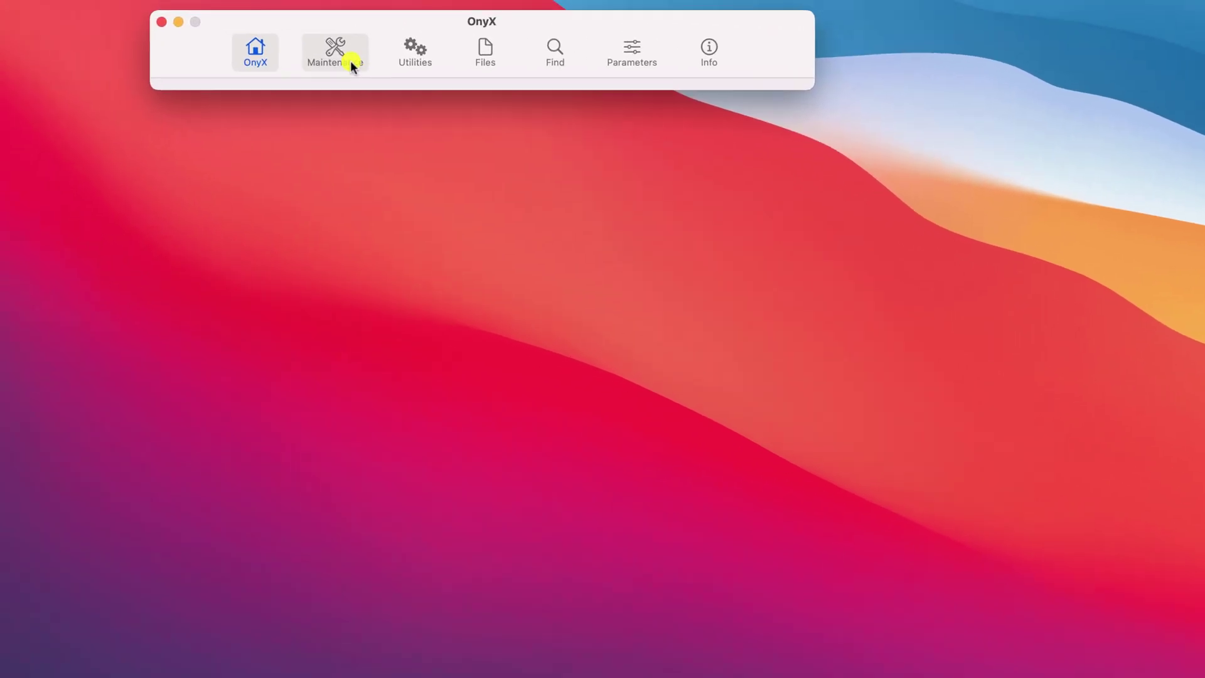
click(350, 60)
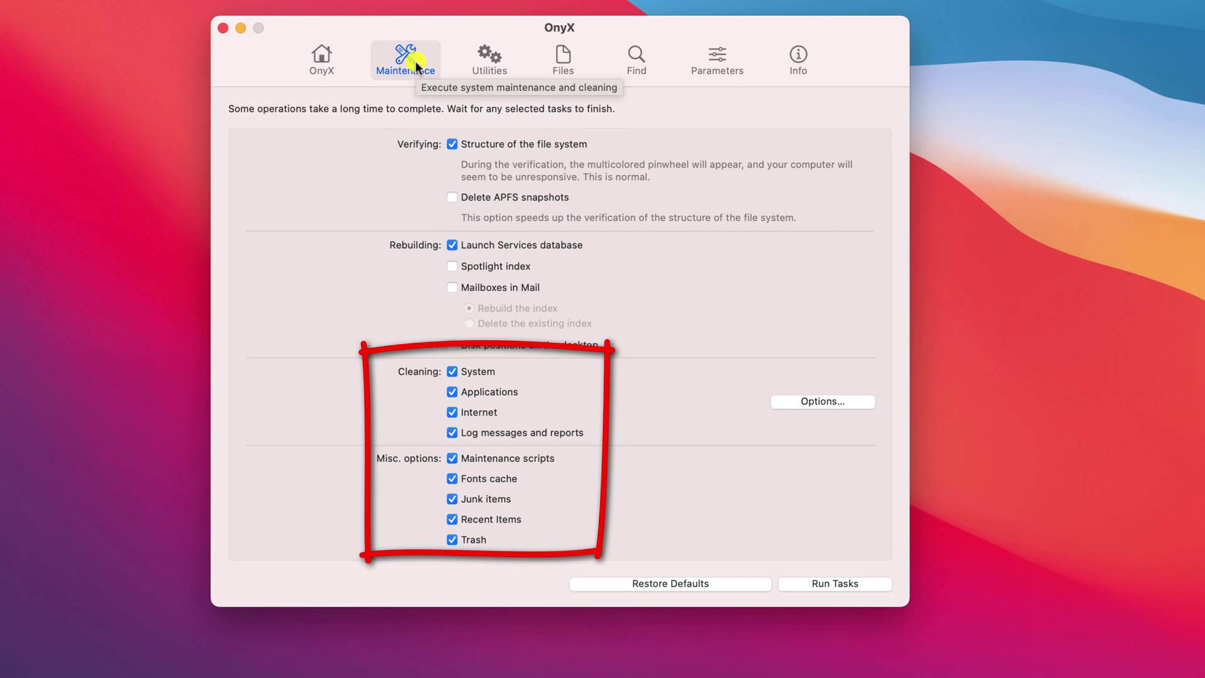
Show the General parameters, leaving Number of Recent Places at 5.
click(717, 73)
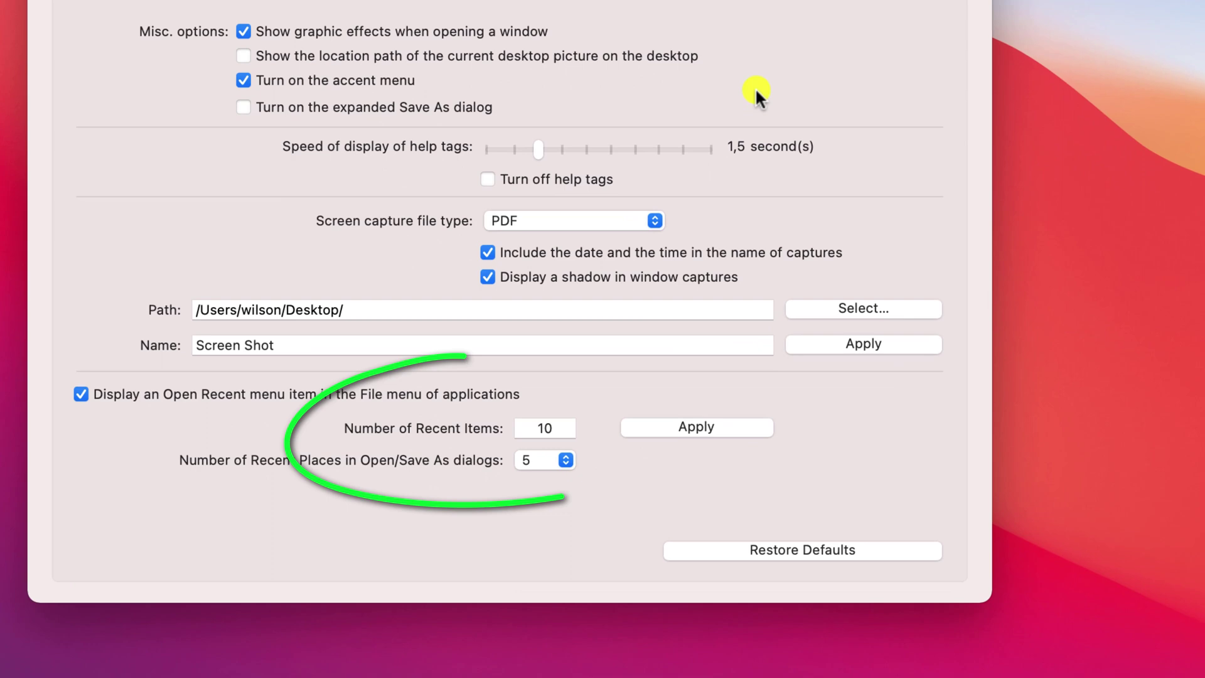
click(567, 462)
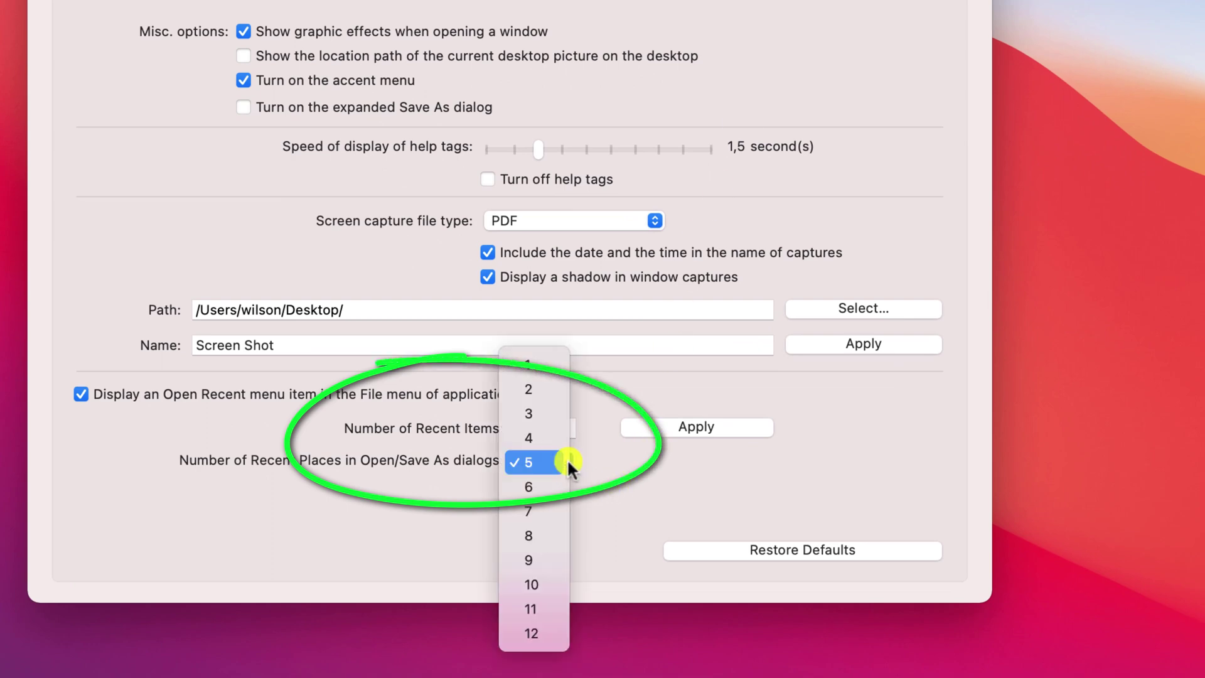
click(616, 458)
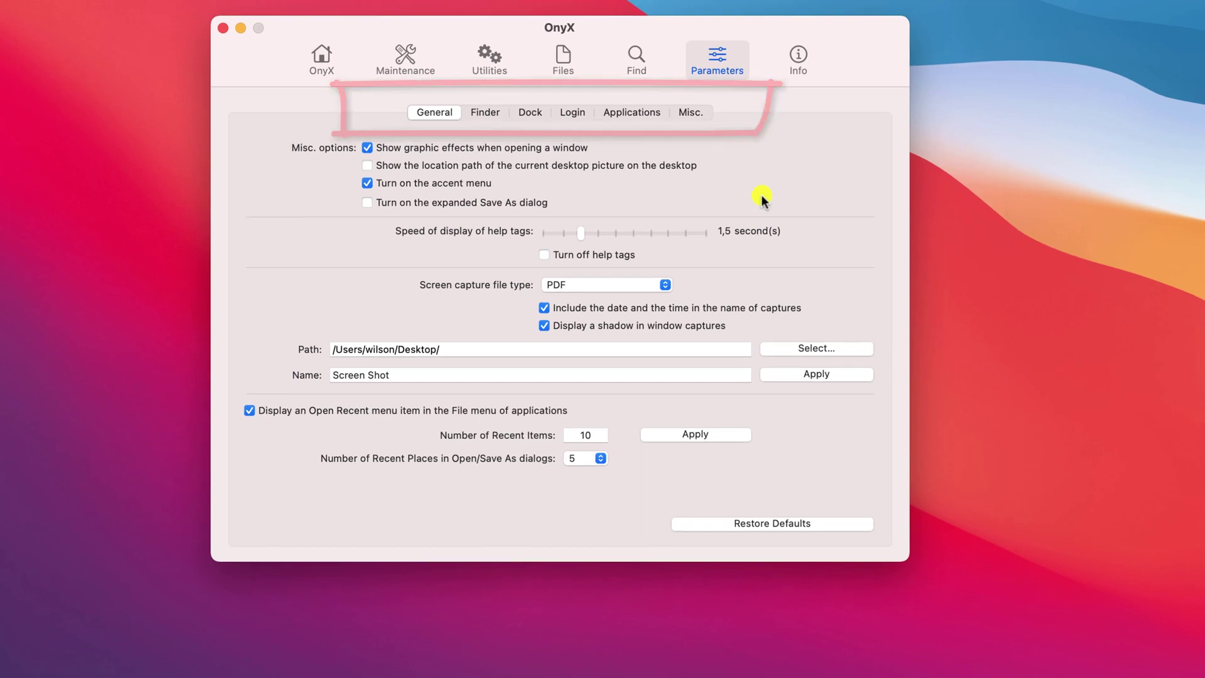
Go to Files > Visibility and select SecretDrive as the disk to modify.
click(564, 63)
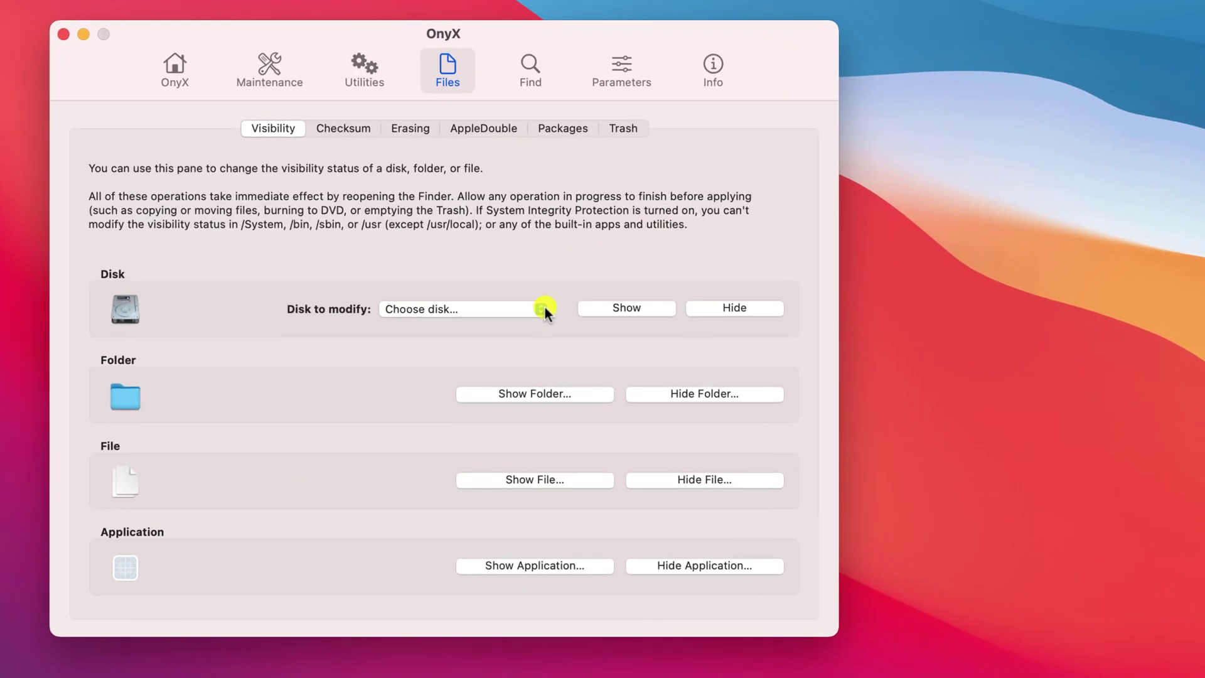
click(458, 268)
click(470, 350)
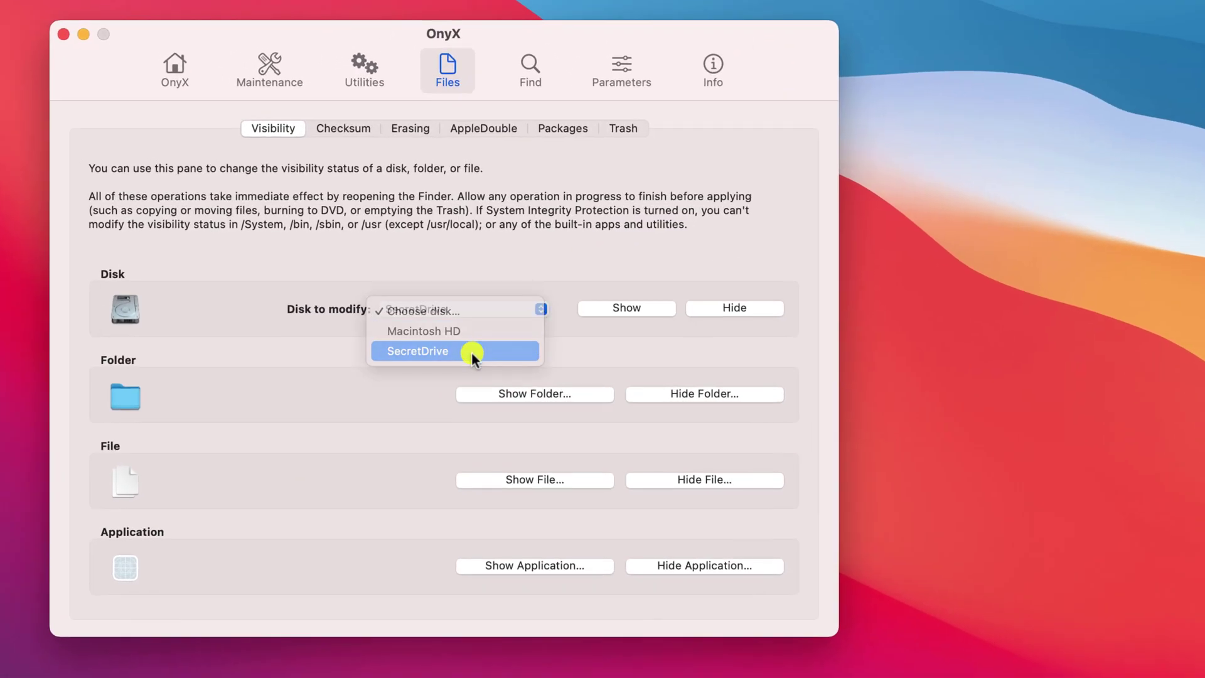
Hide SecretDrive, then show it again, confirming the Finder relaunch each time.
click(728, 308)
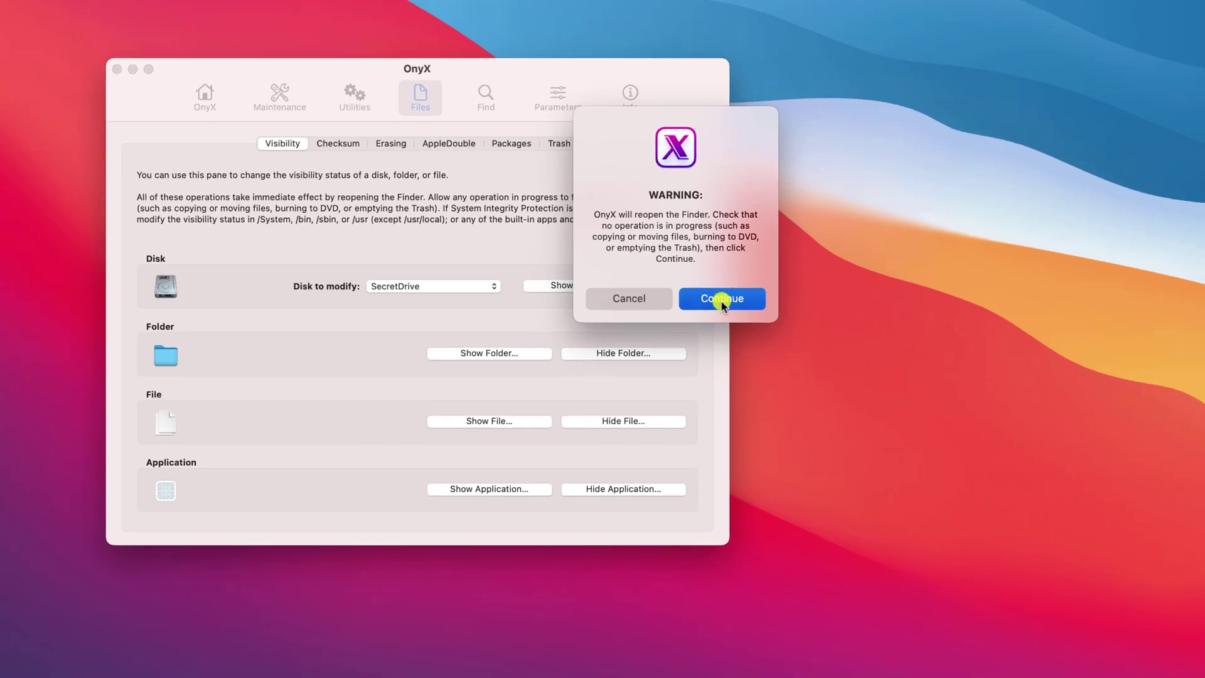
click(832, 325)
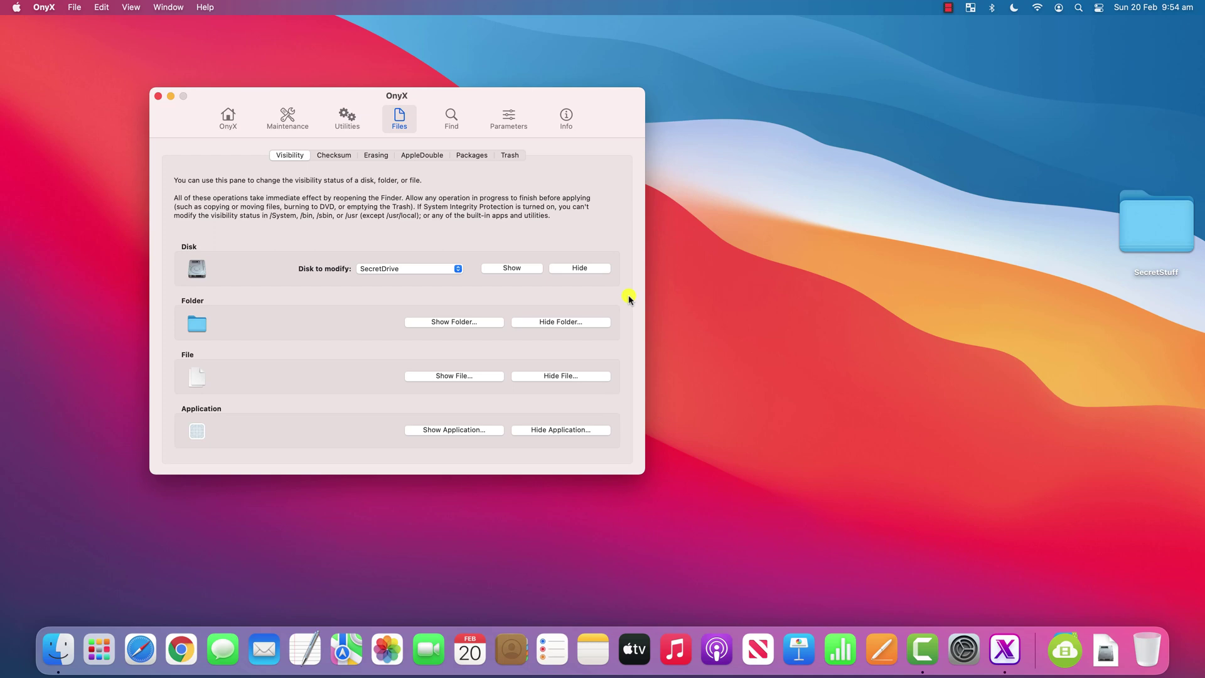
click(514, 274)
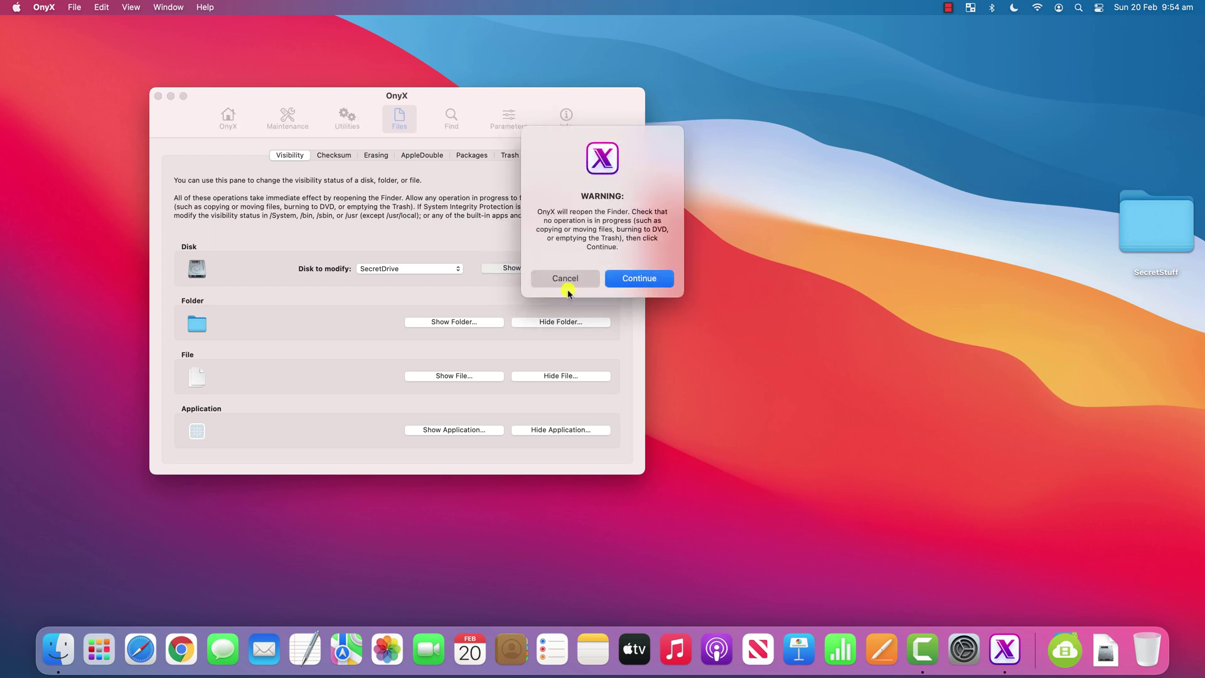
click(641, 280)
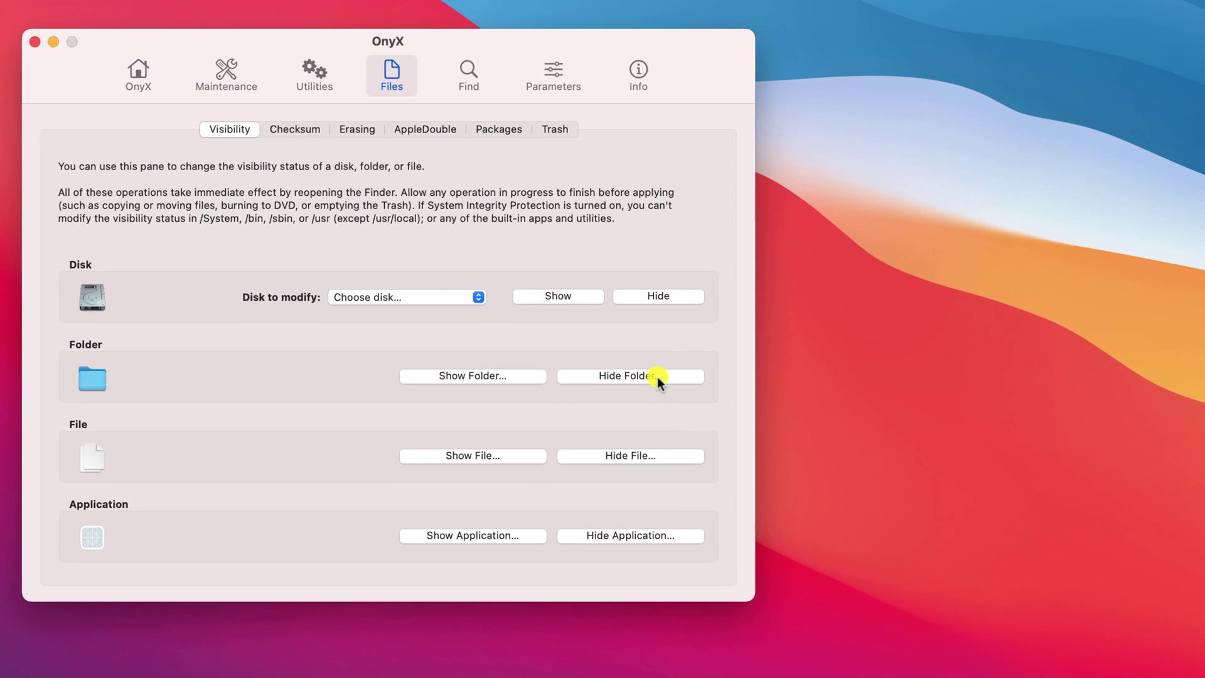
Use Hide Folder to choose Desktop > SecretStuff as the folder to hide, dismissing the warnings.
click(578, 322)
click(713, 315)
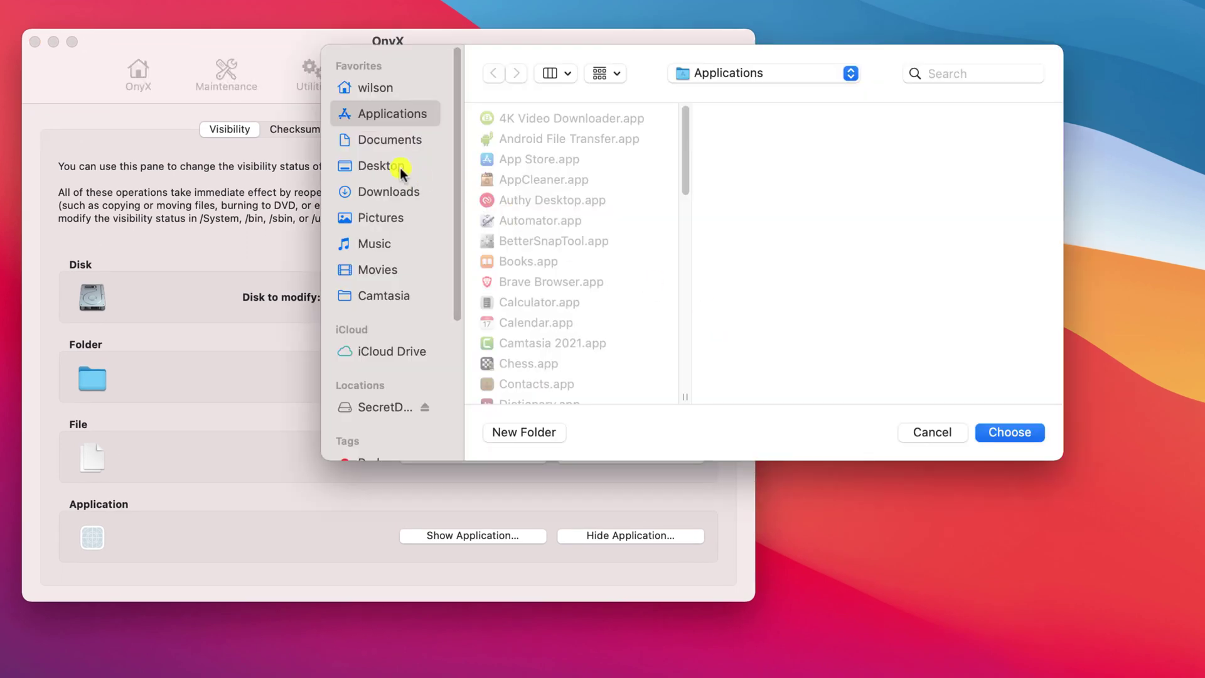
click(402, 169)
click(533, 119)
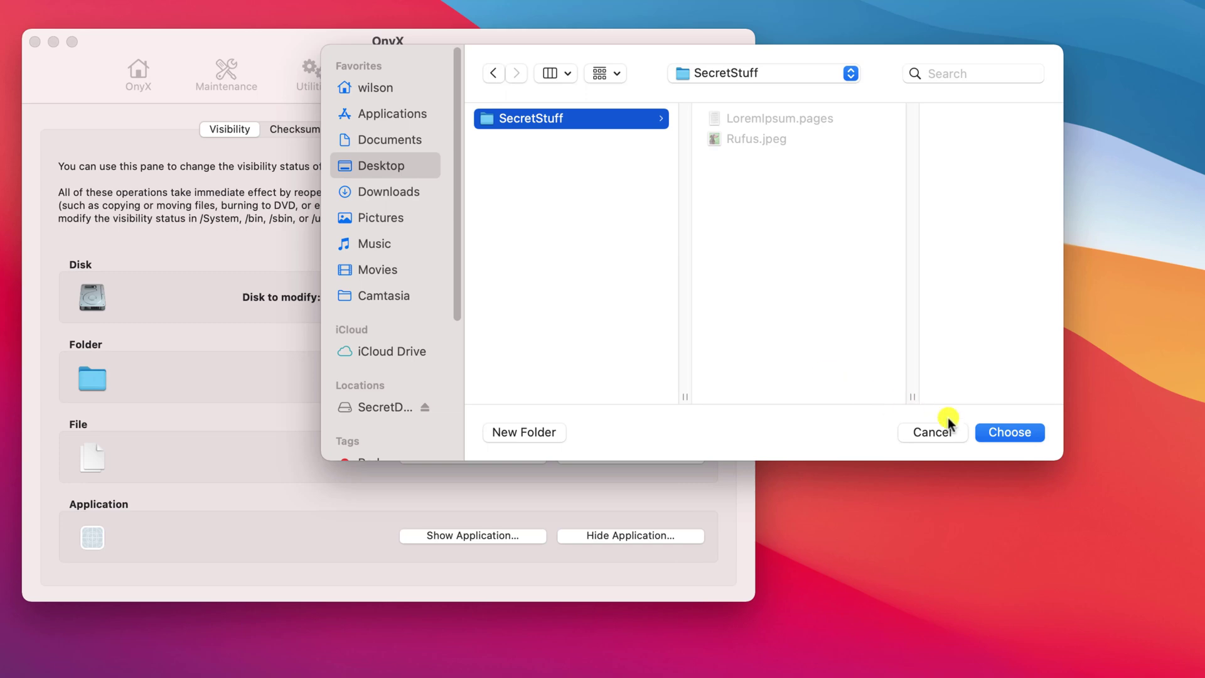
click(1010, 433)
click(655, 375)
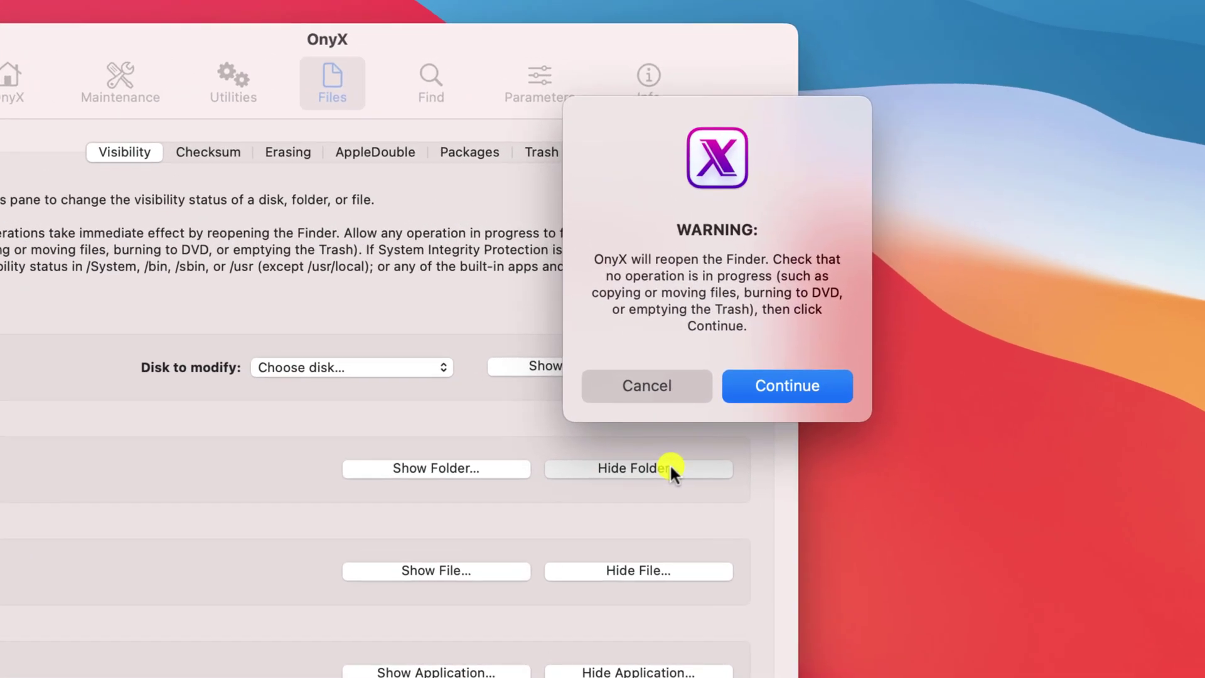
key(Return)
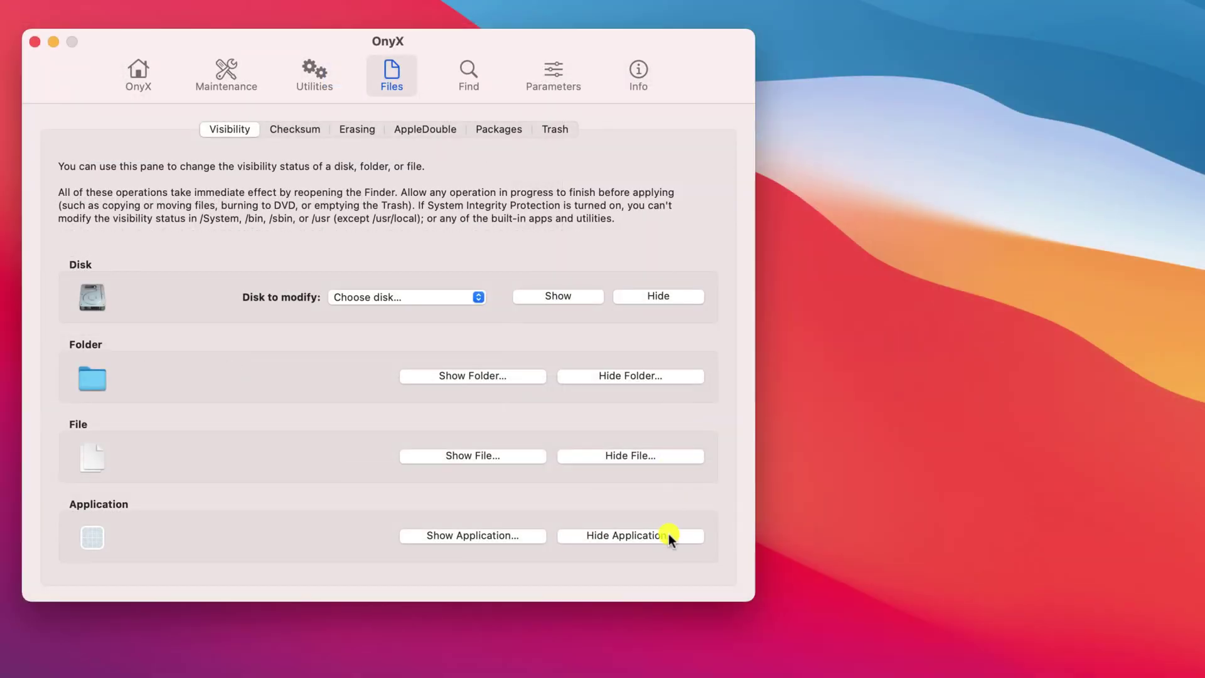
Hide Brave Browser.app from the Applications folder using Hide Application.
click(669, 535)
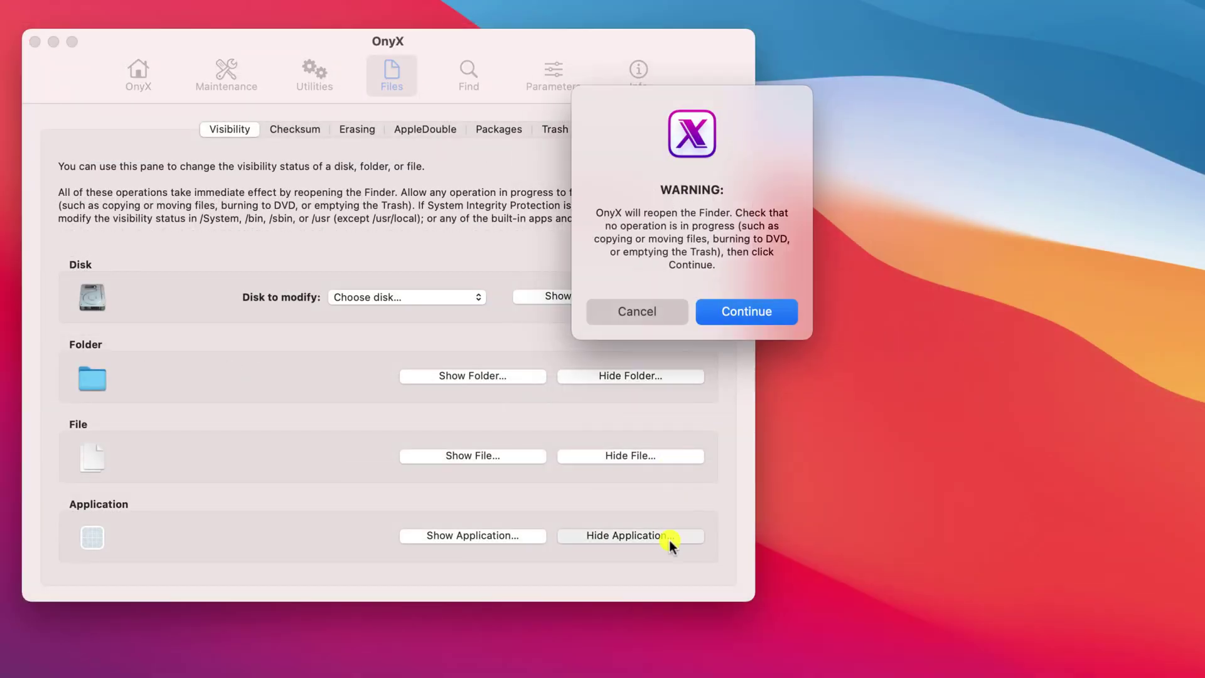
click(751, 310)
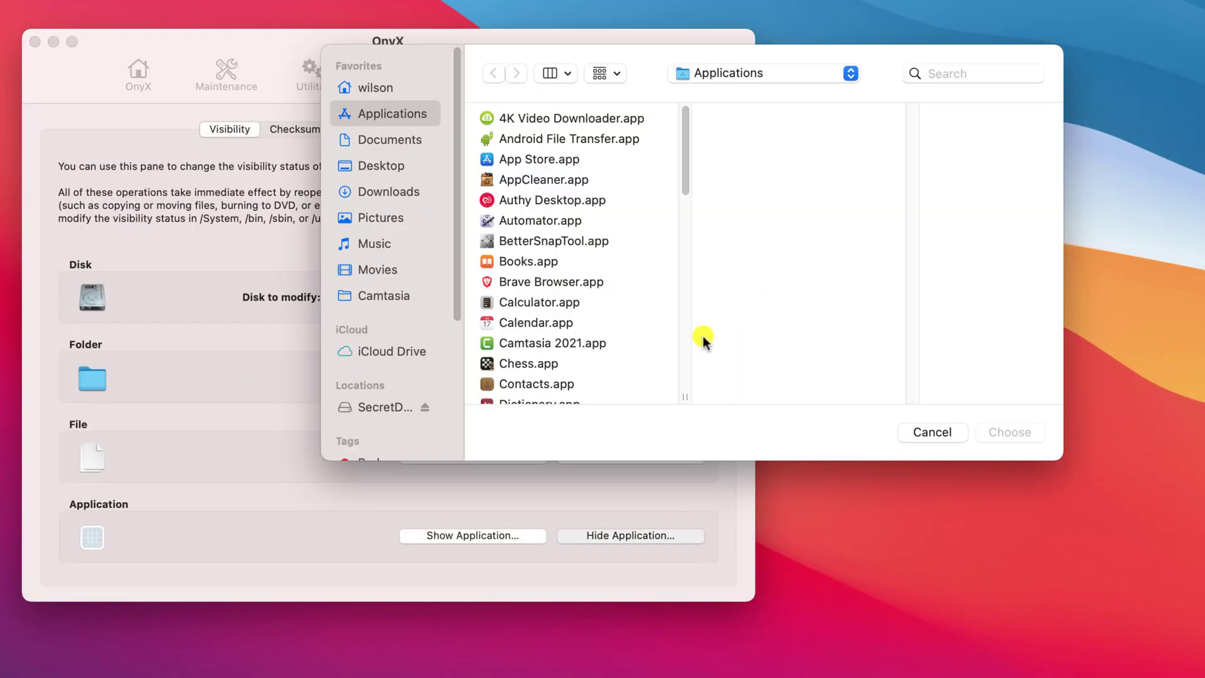
click(565, 288)
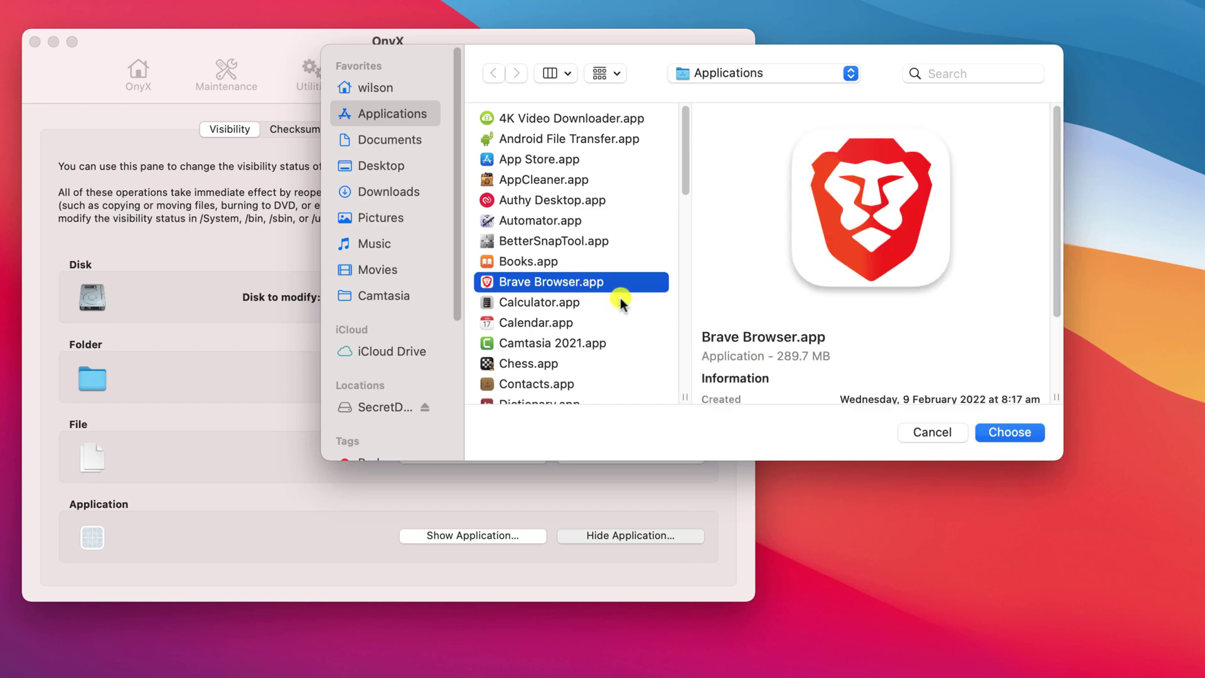
click(1031, 438)
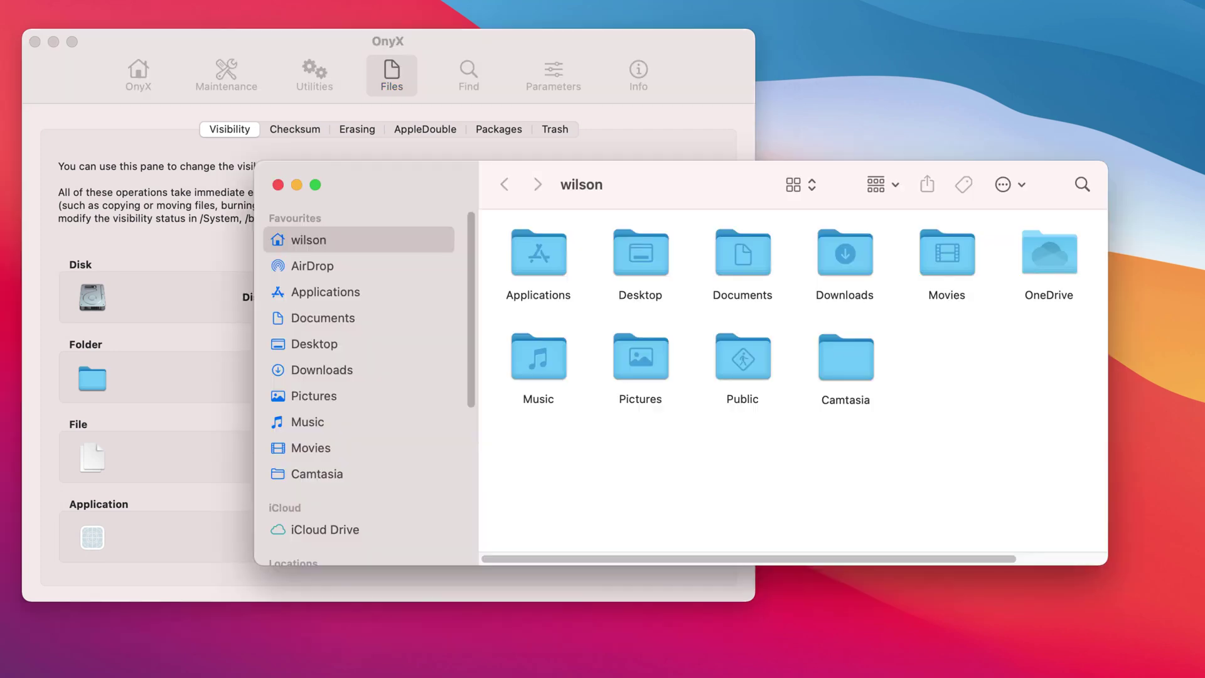
Look through the Applications folder in Finder and the Dock's Applications stack.
click(331, 295)
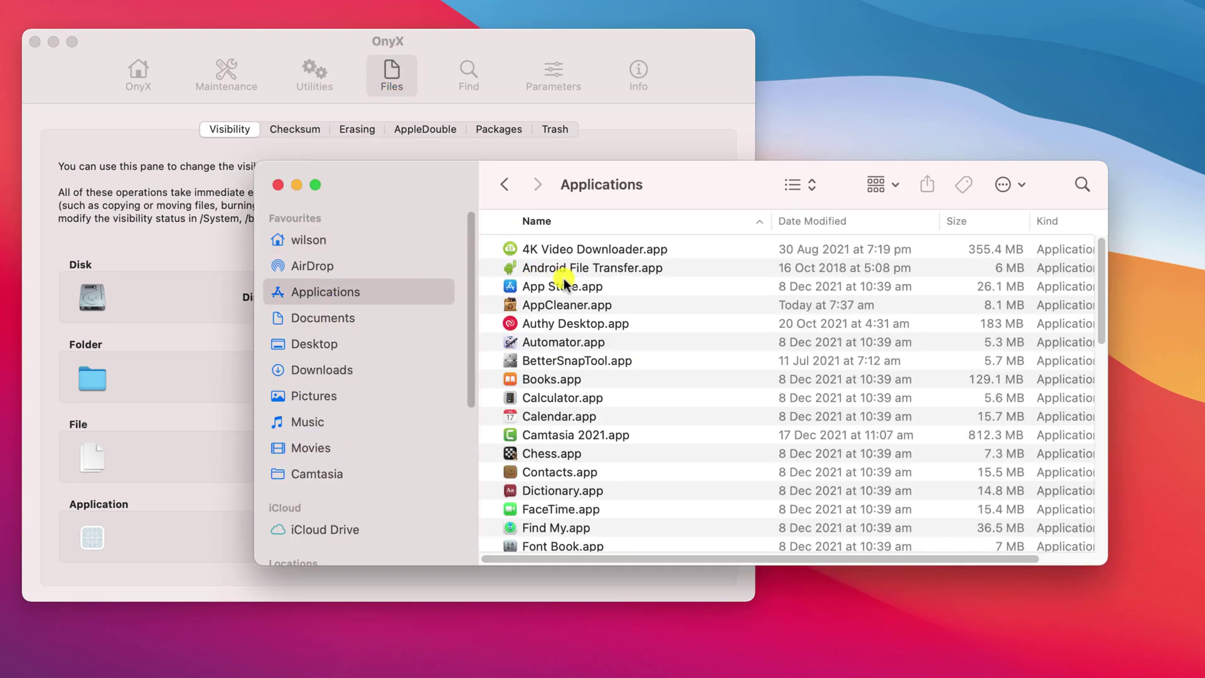
key(super+w)
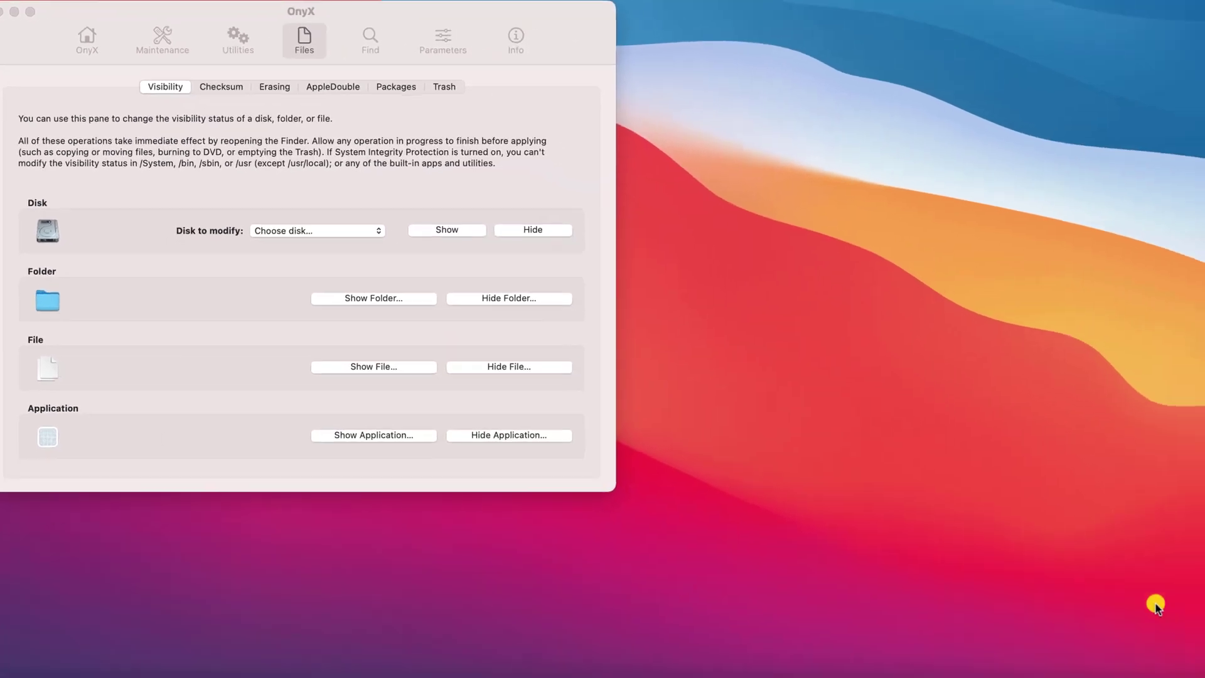
click(1040, 641)
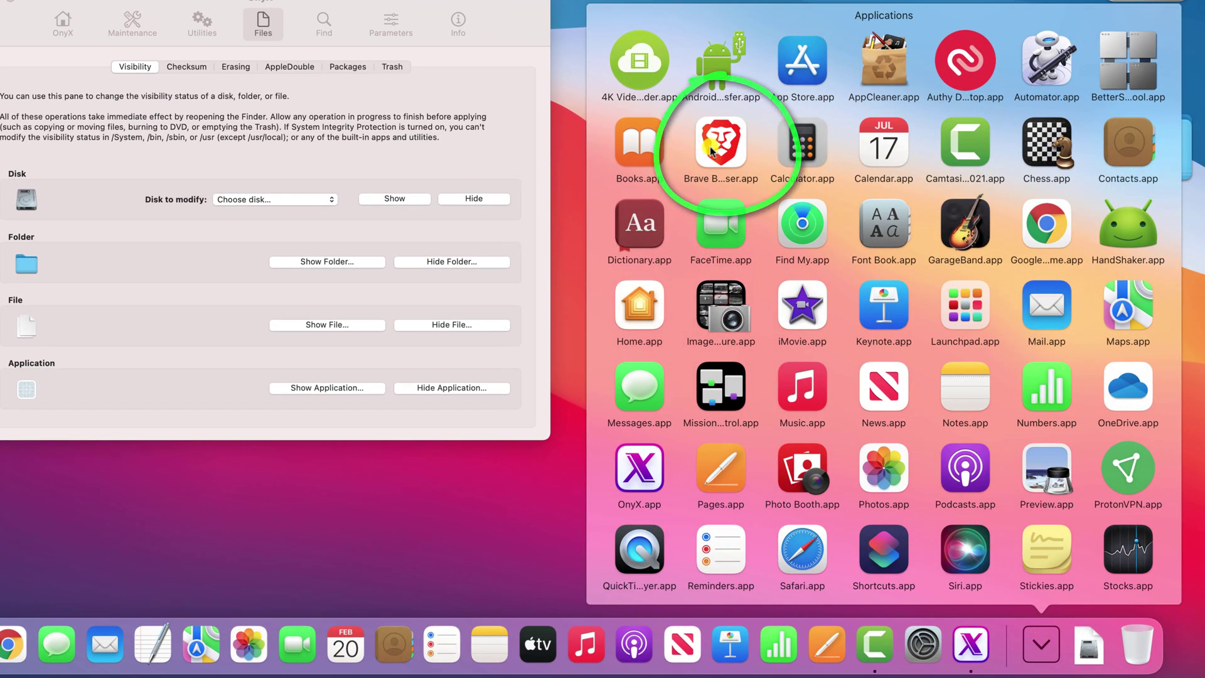
click(1040, 643)
Remove the Applications stack from the Dock, drag the Applications folder back, and open it.
right_click(1037, 649)
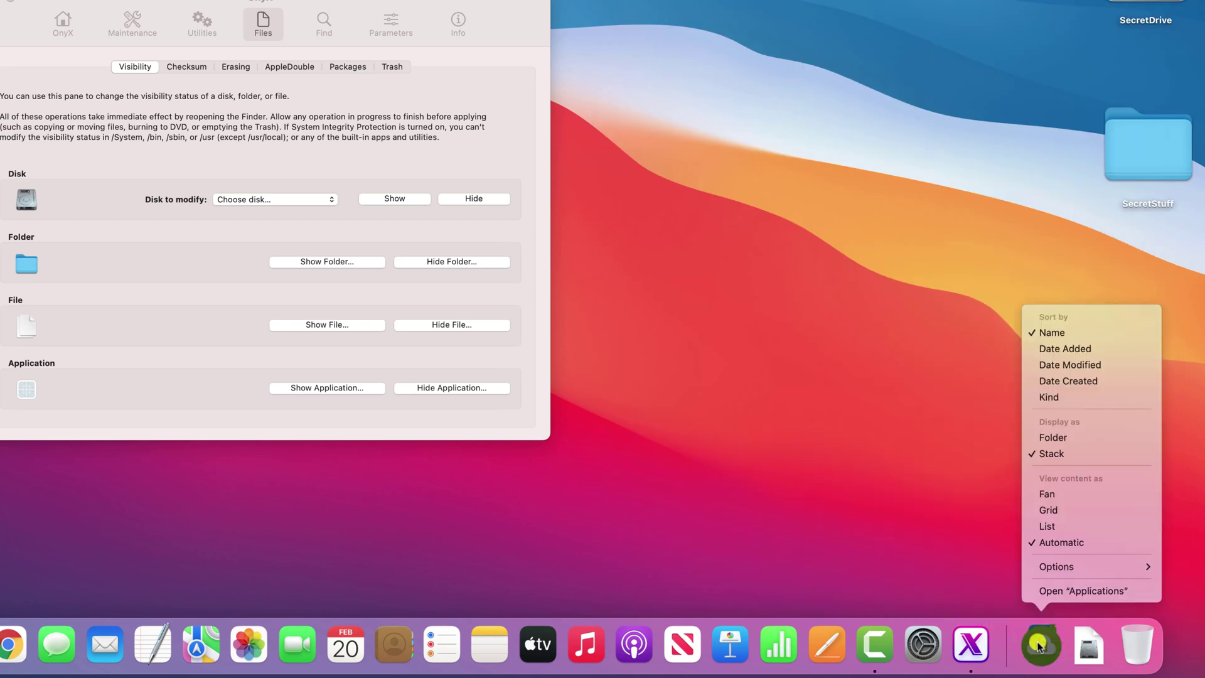
mouse_move(1057, 568)
click(1002, 568)
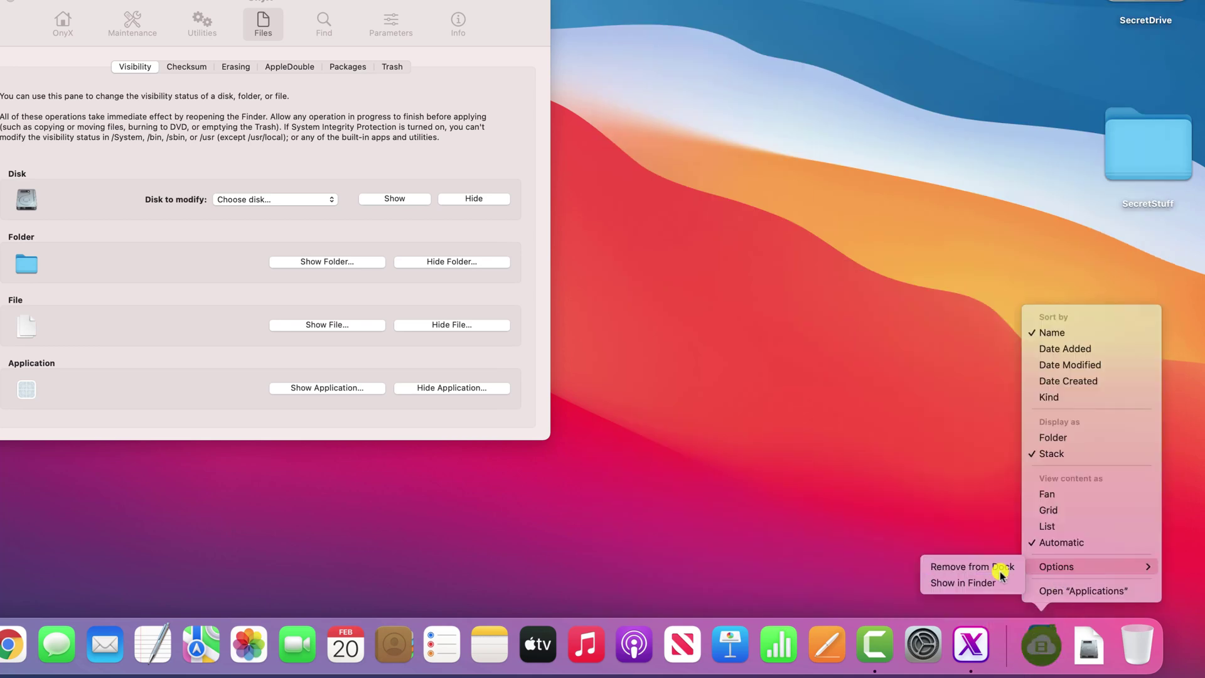
drag(1063, 596, 1042, 645)
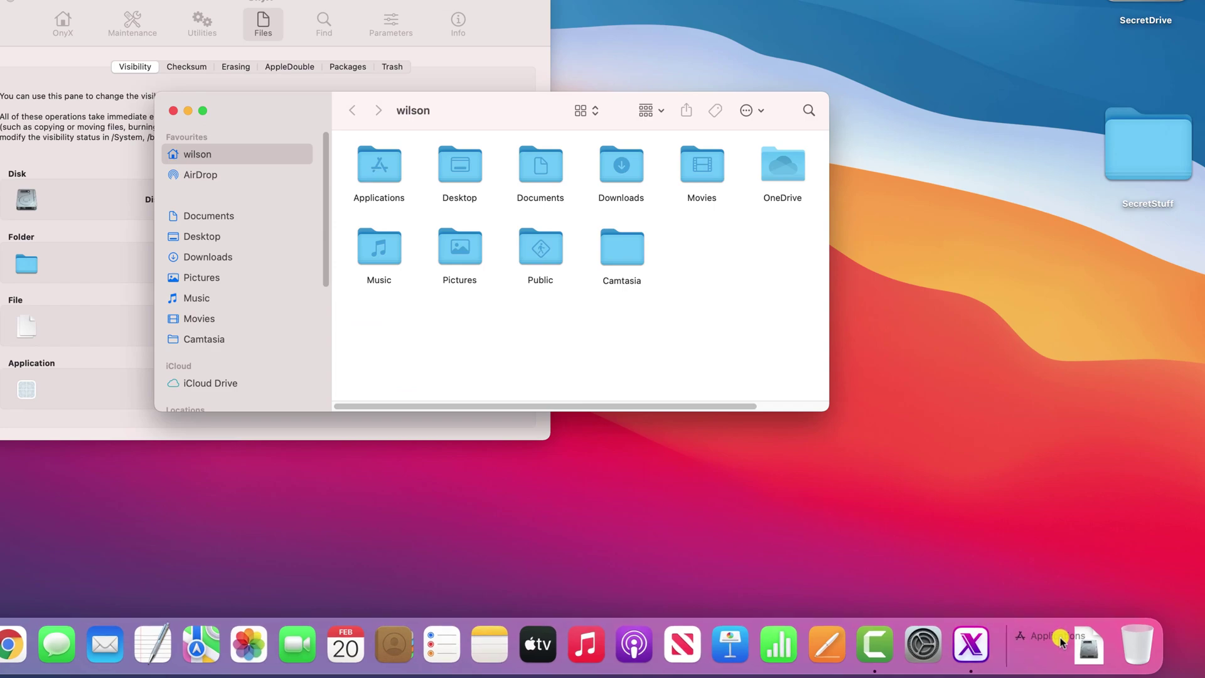
click(1044, 646)
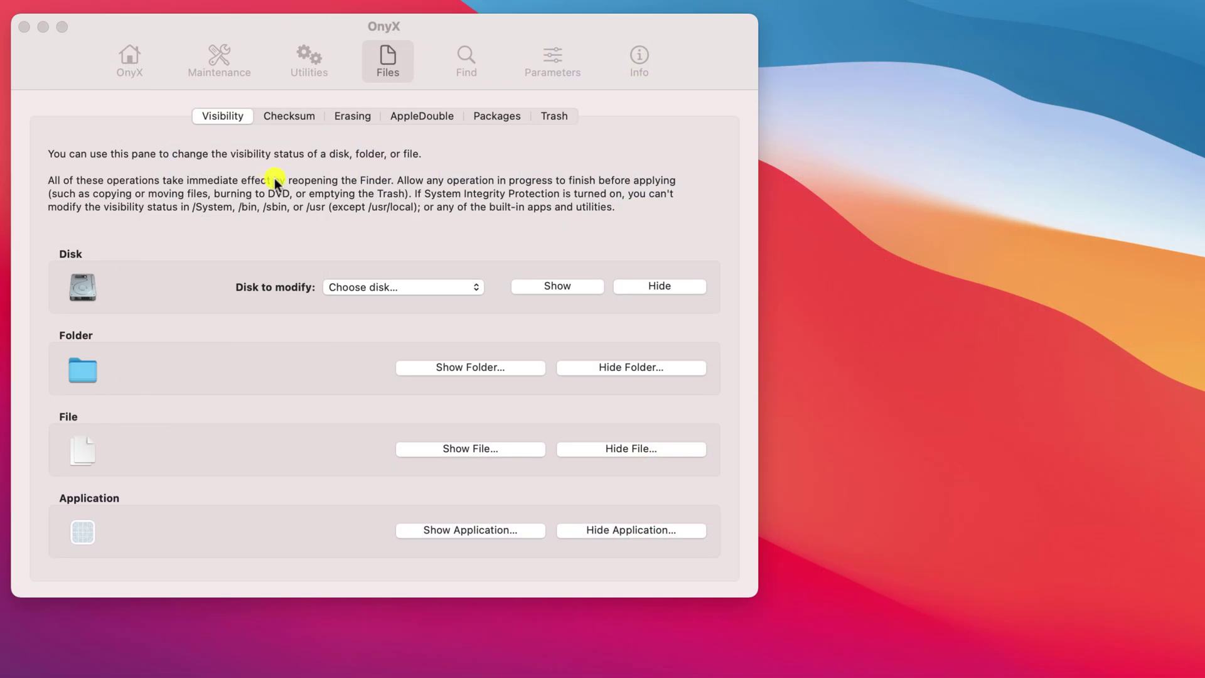
Unhide Brave Browser.app with Show Application, accepting the Finder relaunch warning.
click(464, 530)
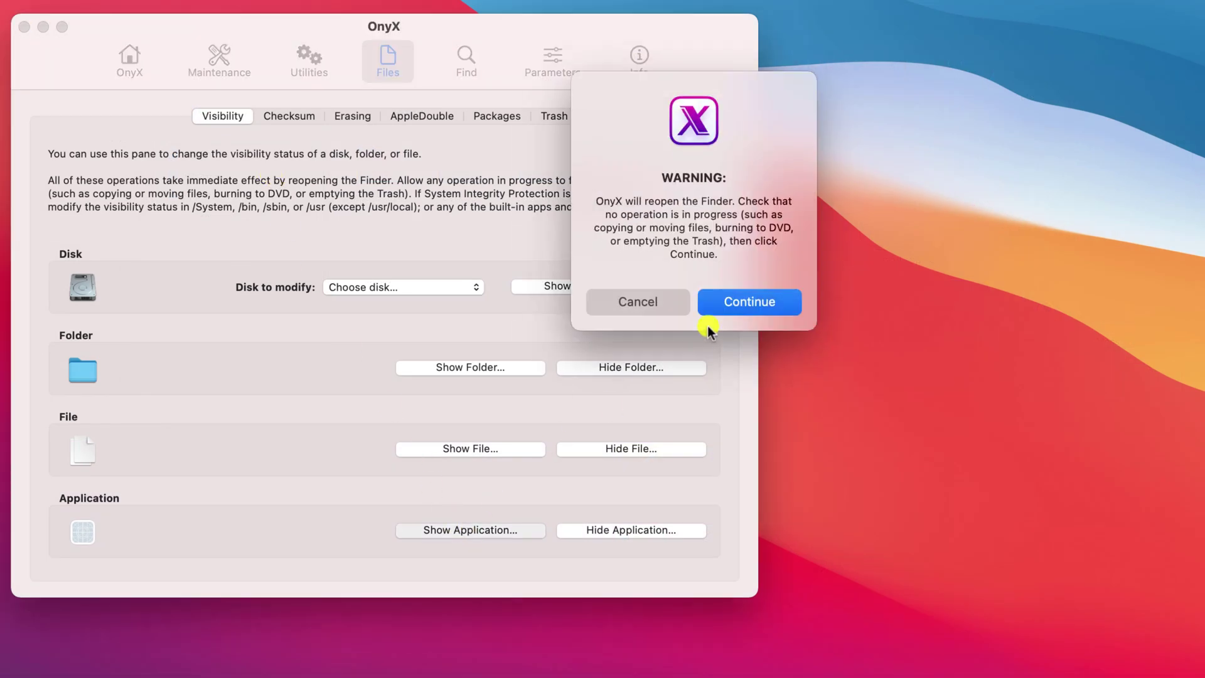
click(749, 302)
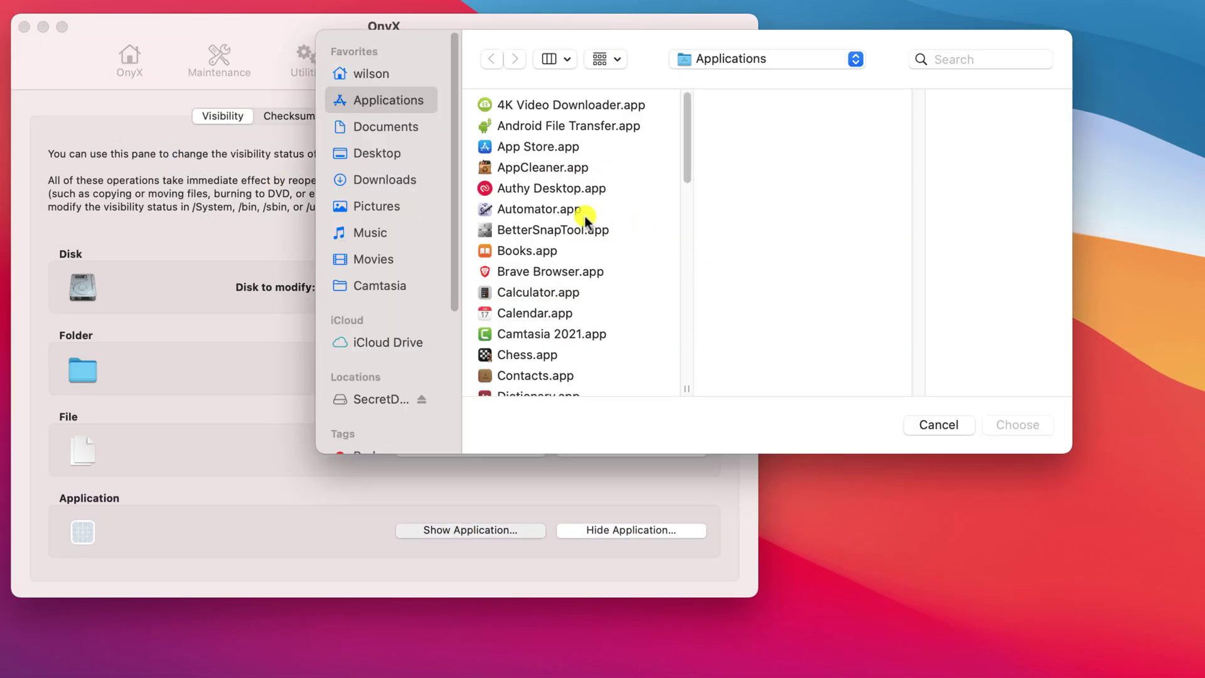
click(576, 271)
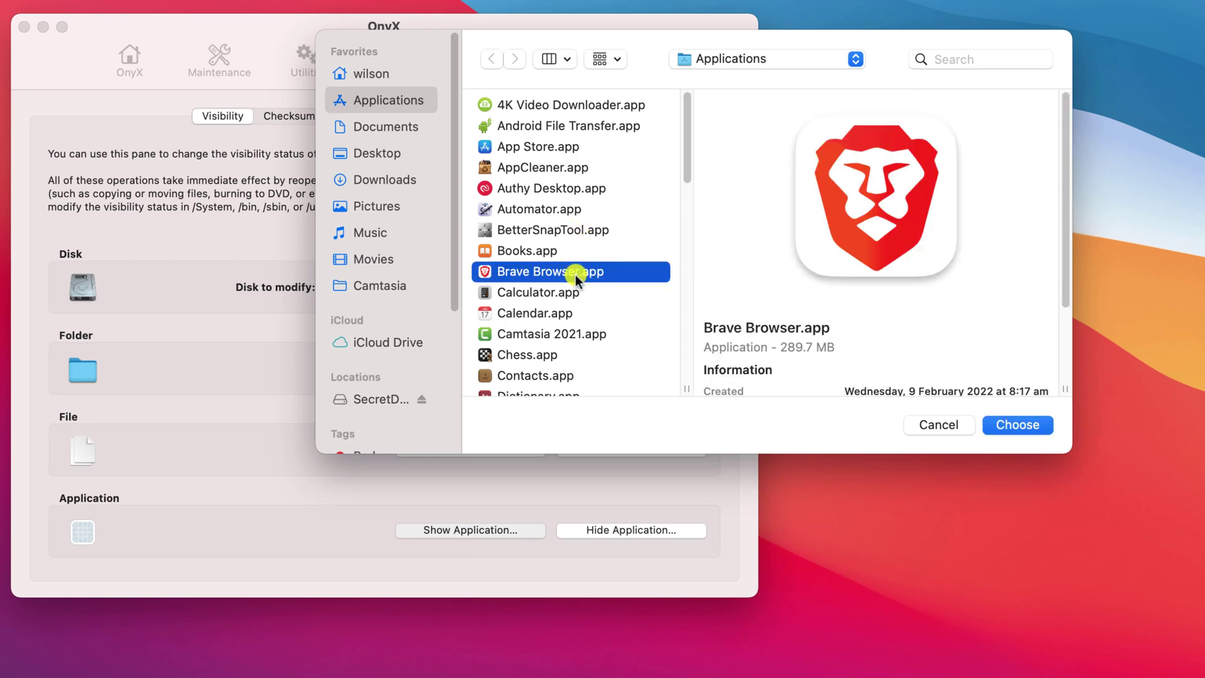
click(999, 425)
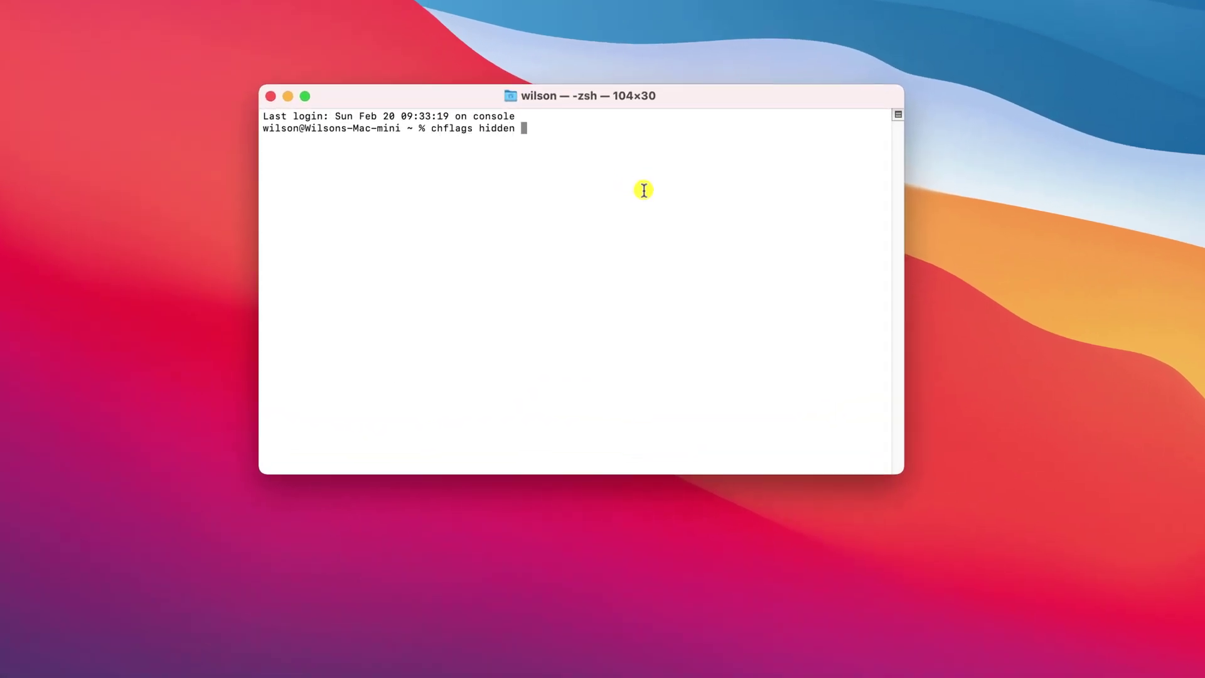
Hide the desktop SecretStuff folder by running chflags hidden on its path.
click(1158, 214)
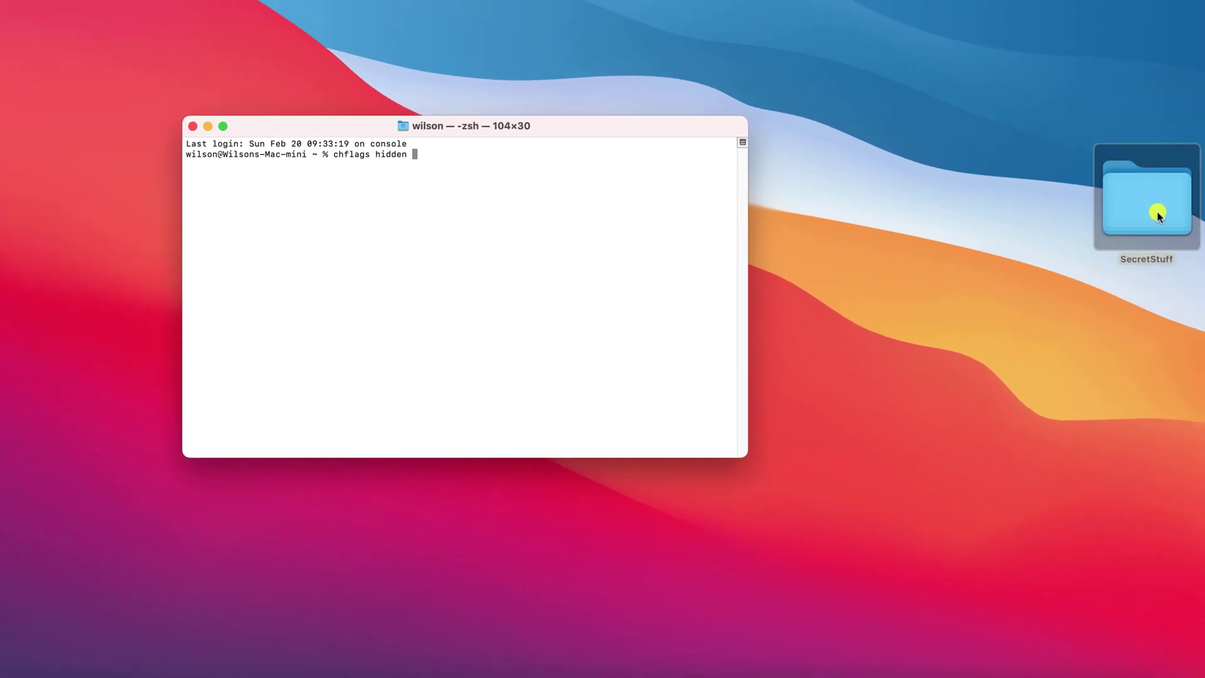
drag(1157, 213, 470, 188)
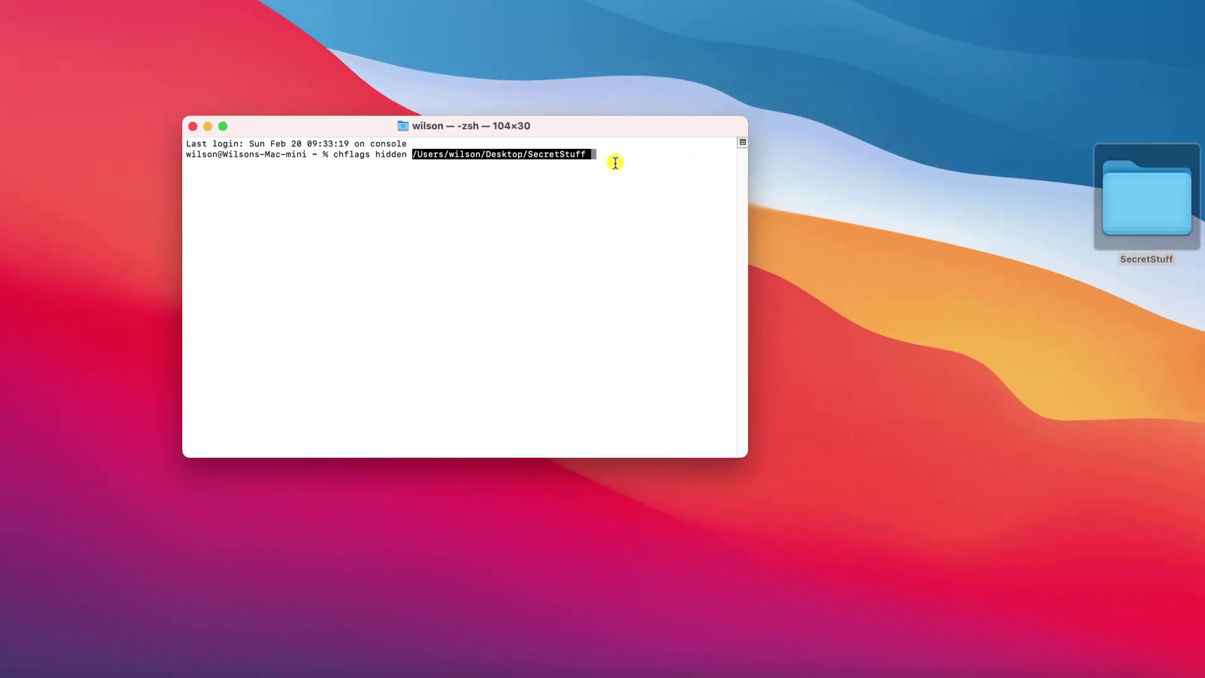
click(615, 162)
key(Return)
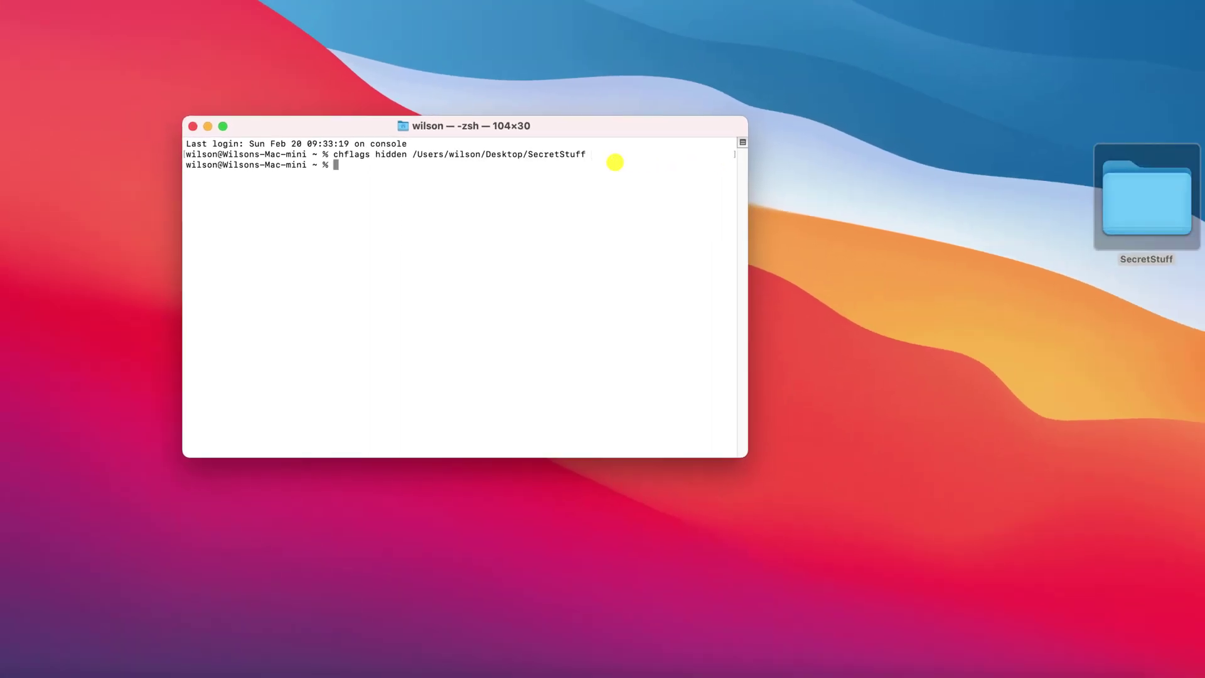
Rerun the command as chflags nohidden to make SecretStuff visible again.
key(Up)
key(alt+Left)
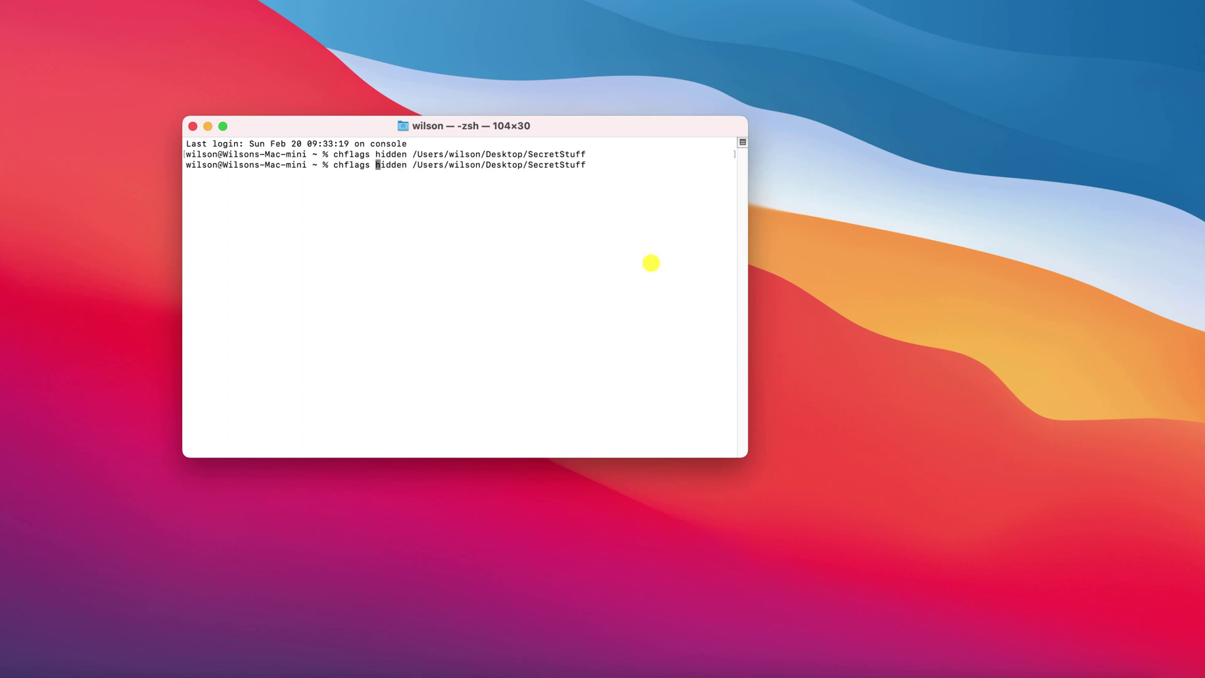
text(no)
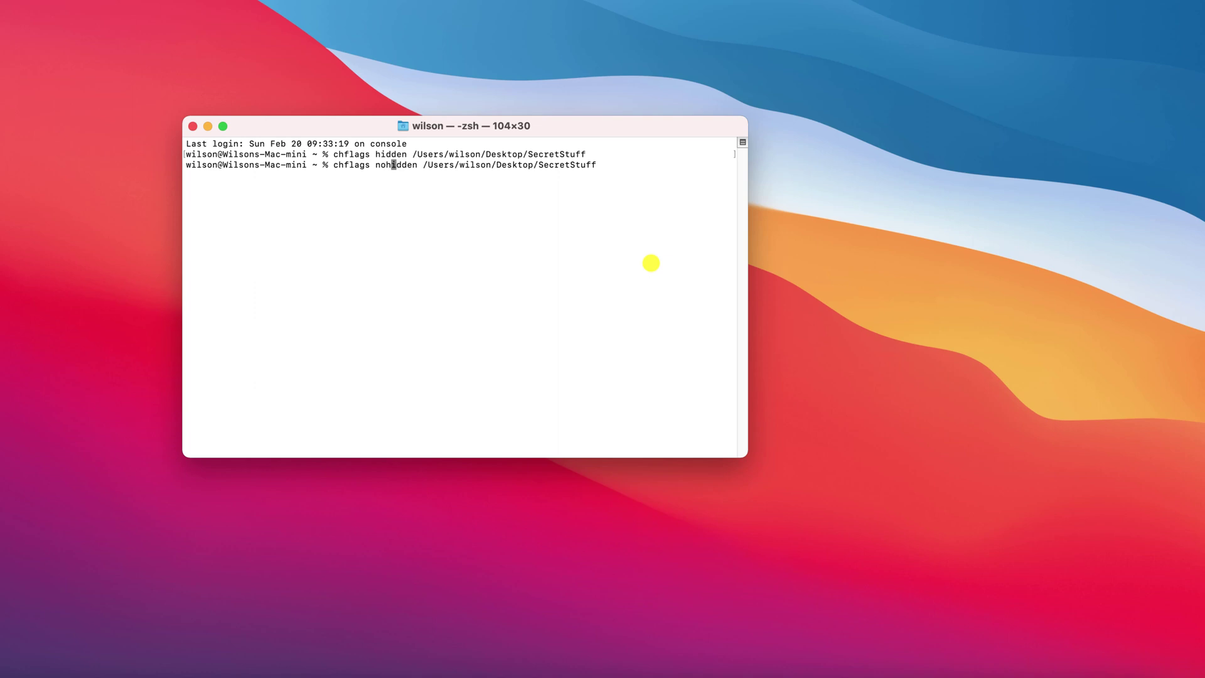
key(Return)
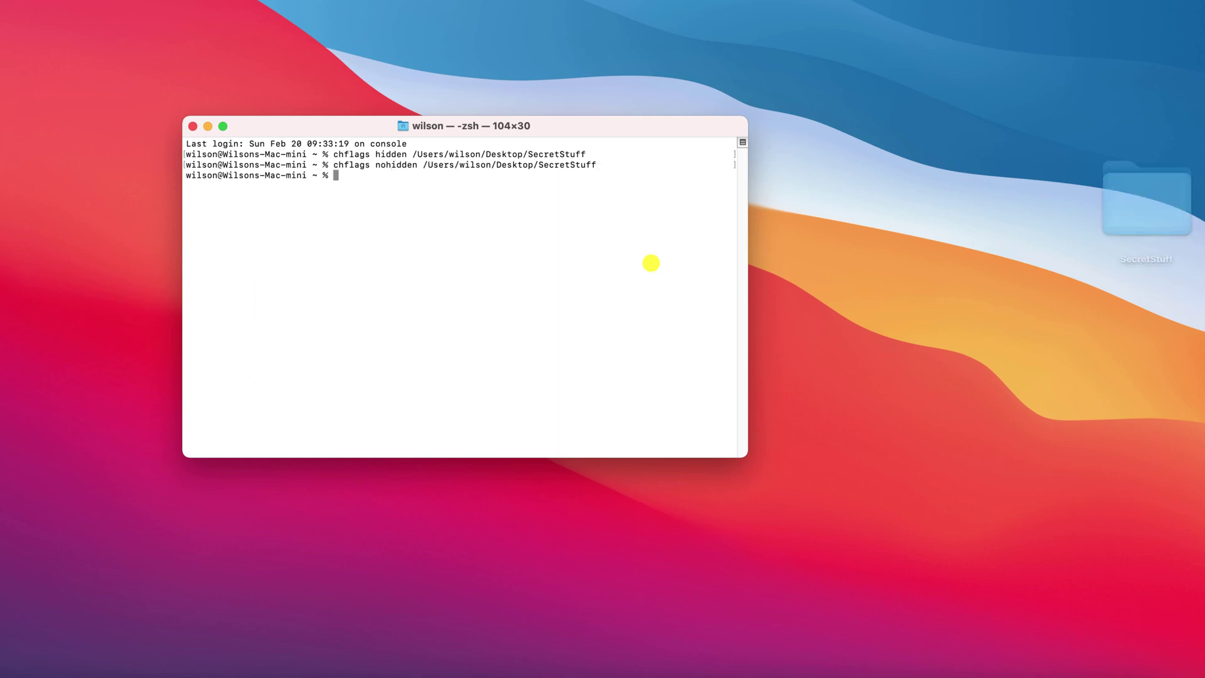